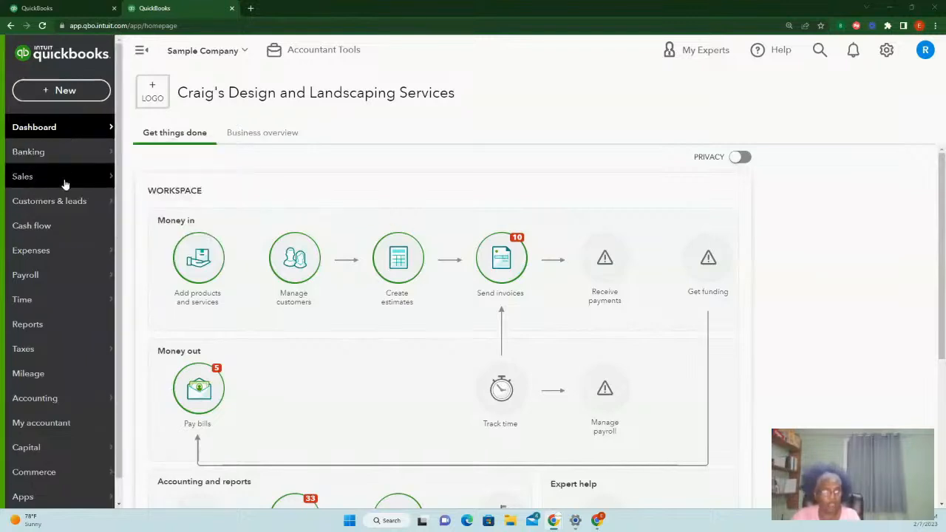
Open the Sales area, look over all sales transactions after dismissing the tour tip, and view the invoices list
mouse_move(34, 185)
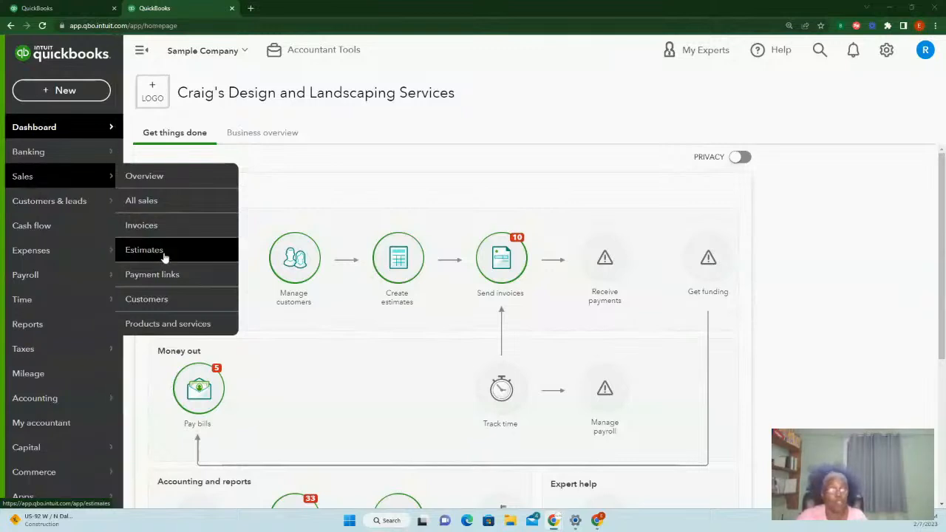
left_click(23, 177)
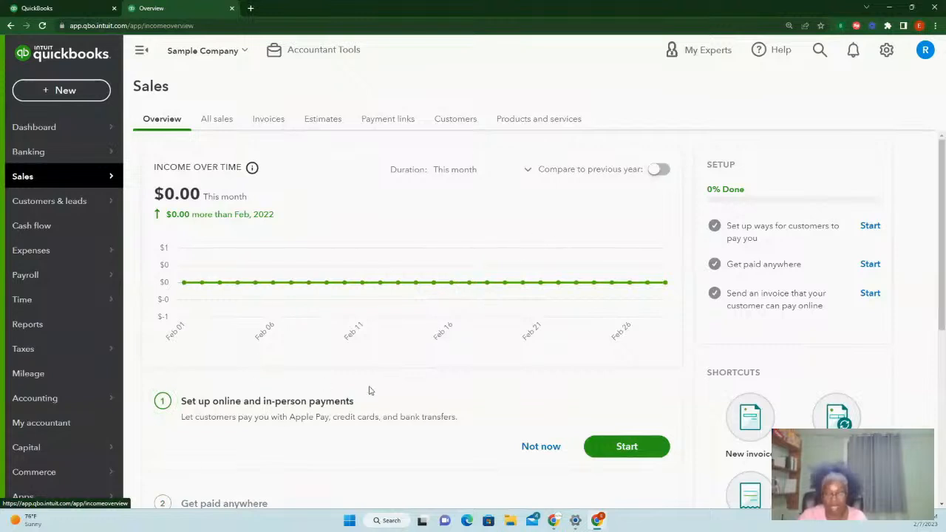
left_click(220, 122)
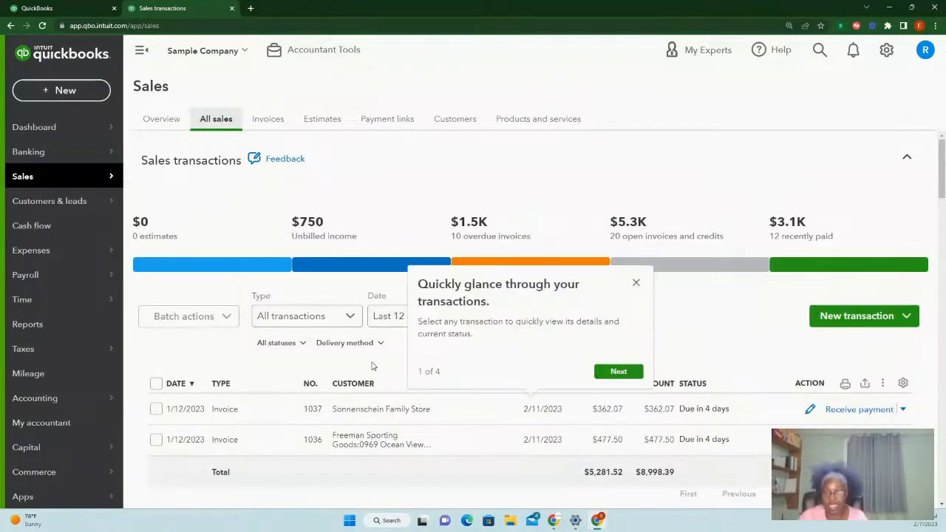
left_click(636, 283)
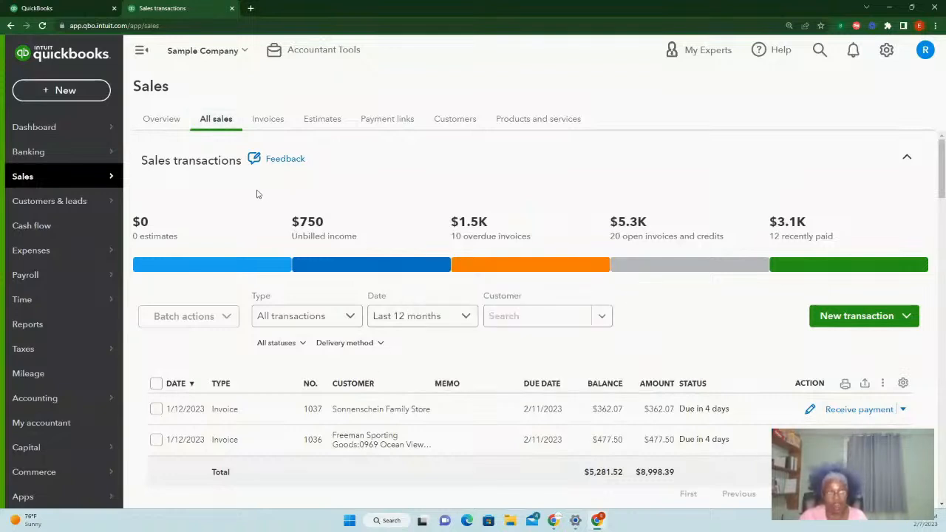
left_click(269, 121)
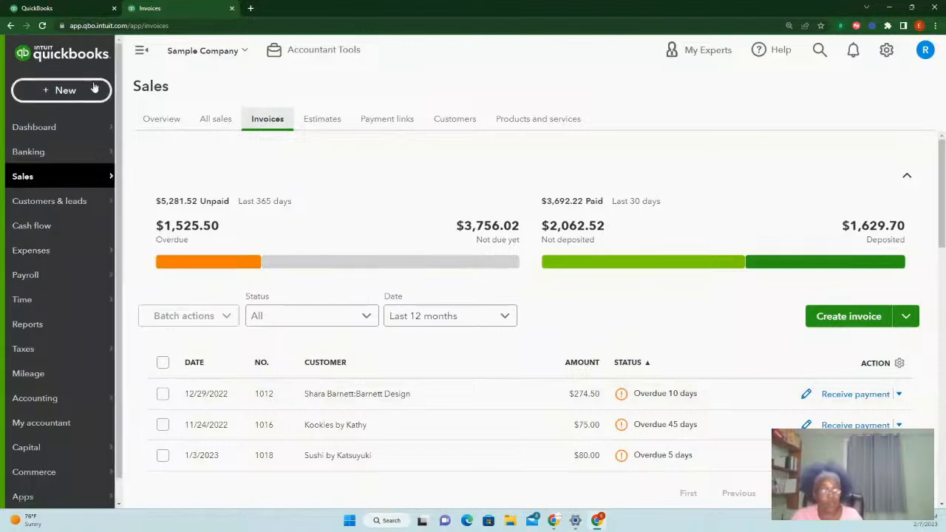
Create a new invoice for the customer Cool Cars
left_click(53, 91)
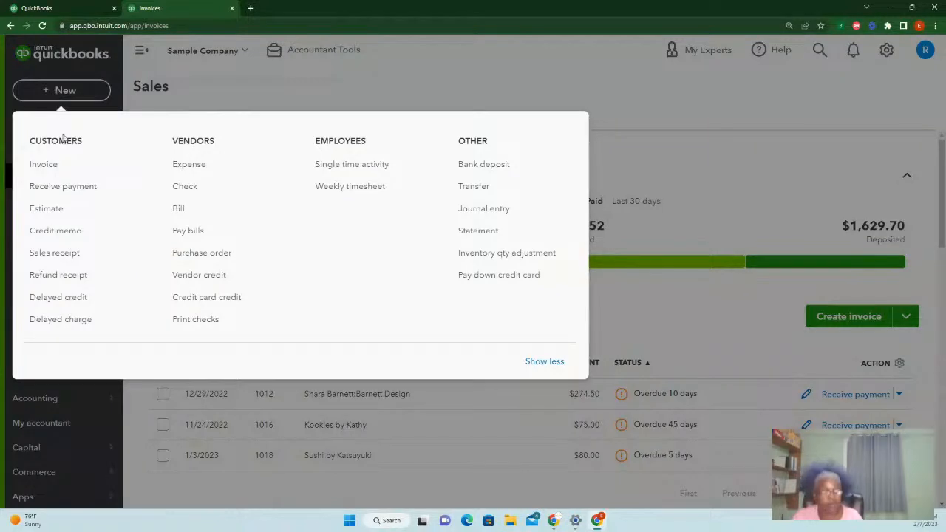
left_click(46, 166)
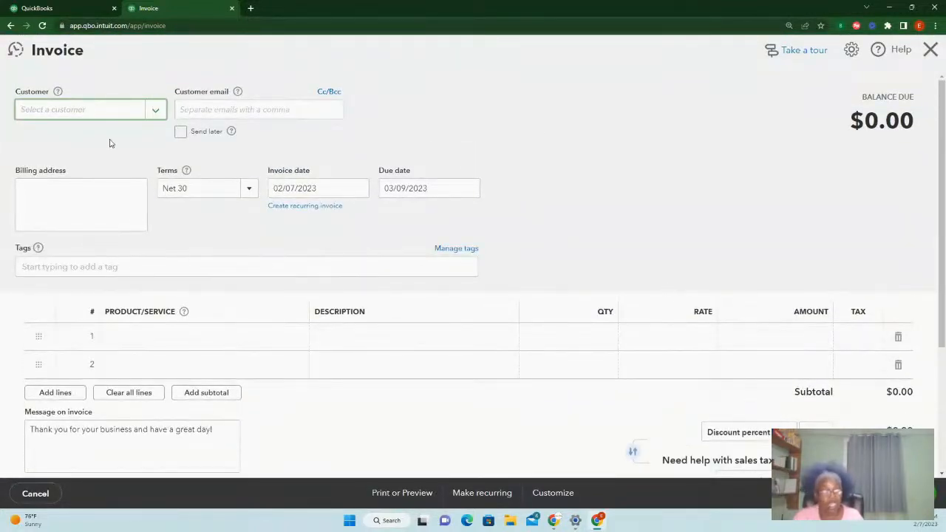
left_click(157, 113)
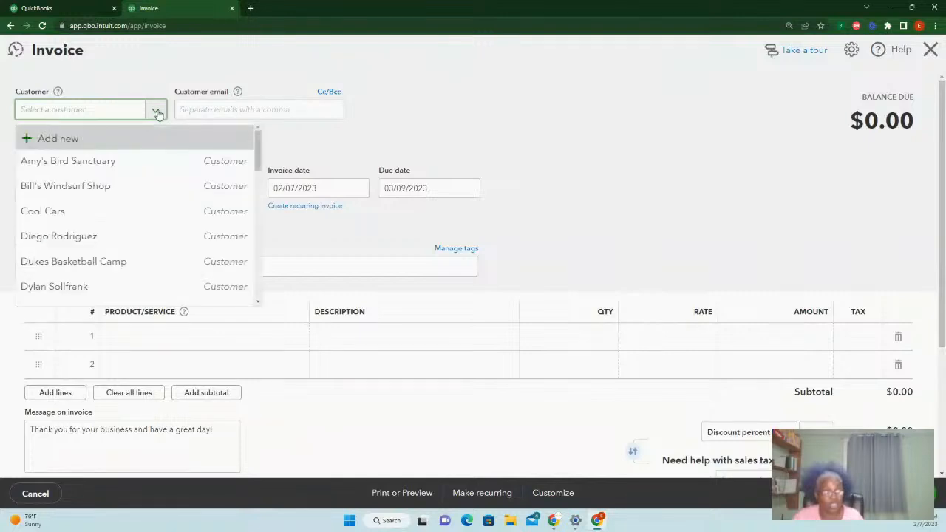
left_click(111, 212)
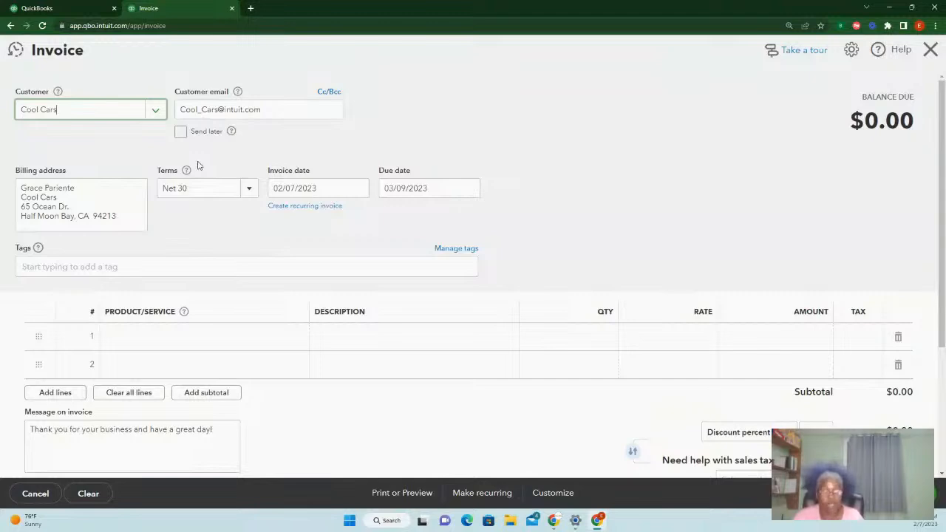
Try the payment terms Due on receipt, Net 10 and Net 15 on the invoice
left_click(250, 191)
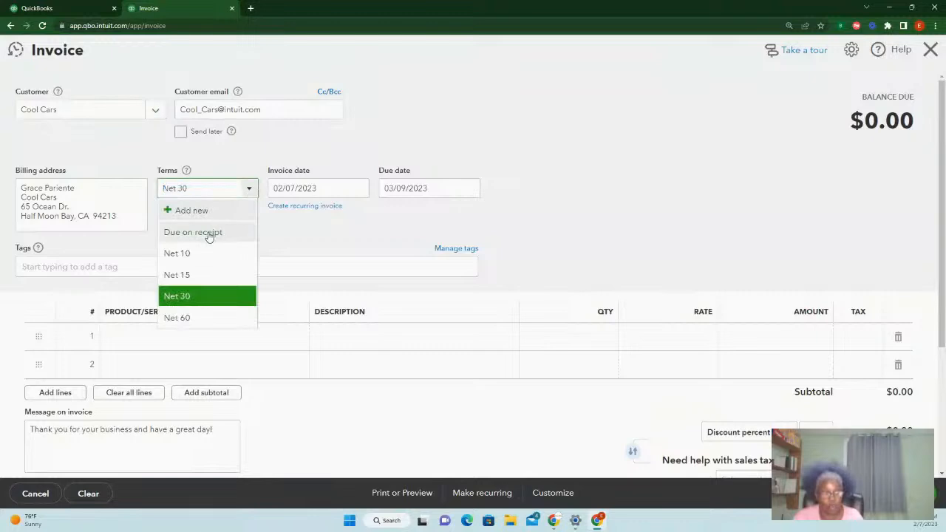
left_click(210, 232)
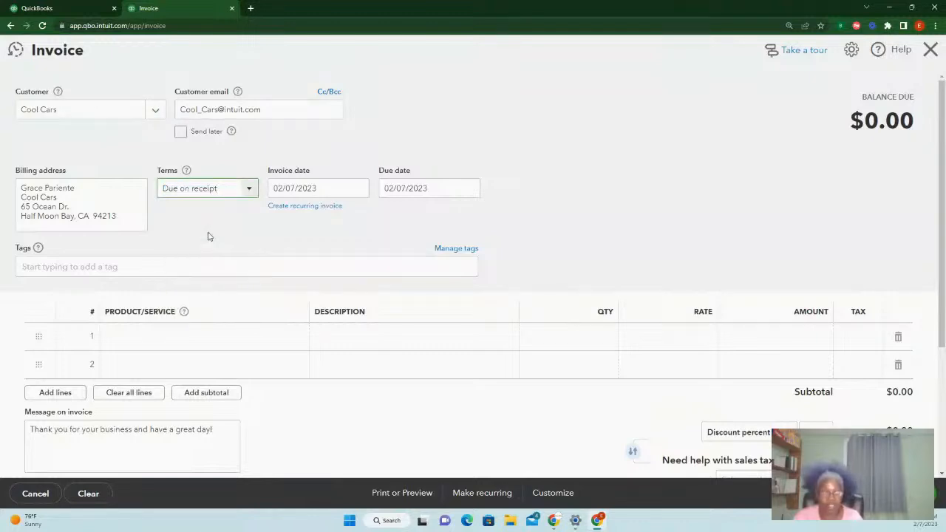
left_click(252, 194)
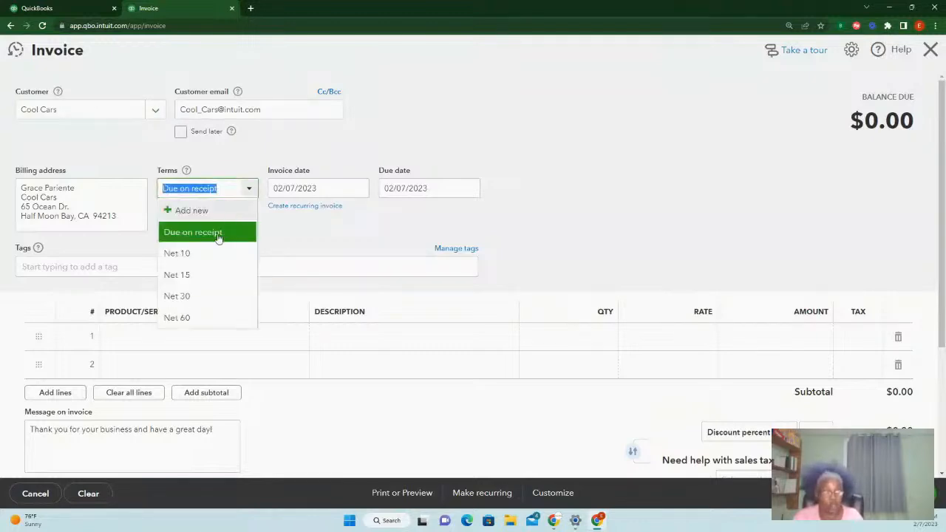
left_click(201, 255)
left_click(249, 190)
left_click(200, 275)
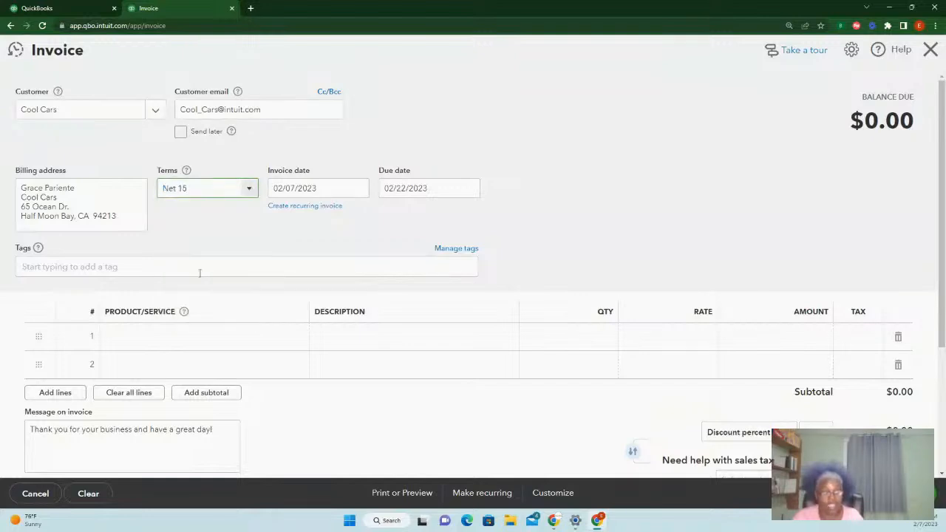
Set the invoice terms to Due on receipt and the due date to 02/14/2023
left_click(251, 193)
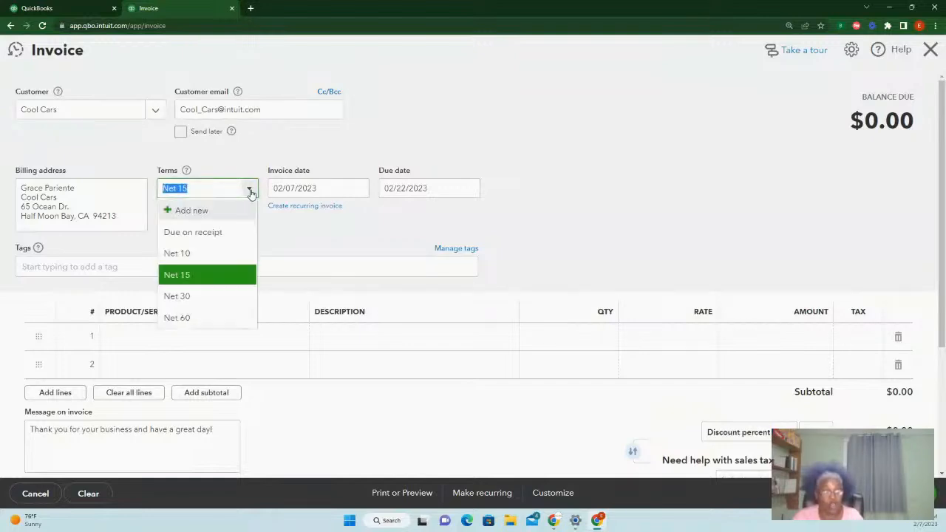
left_click(209, 234)
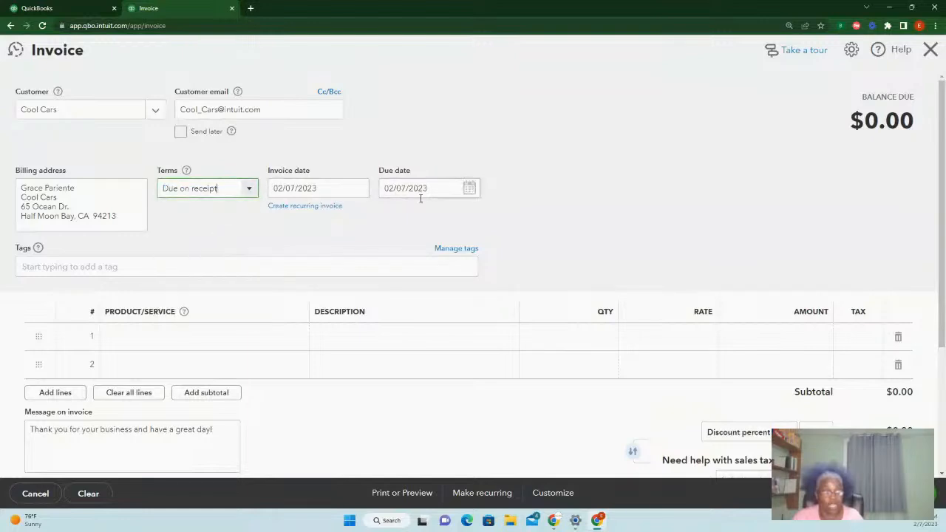
left_click(467, 192)
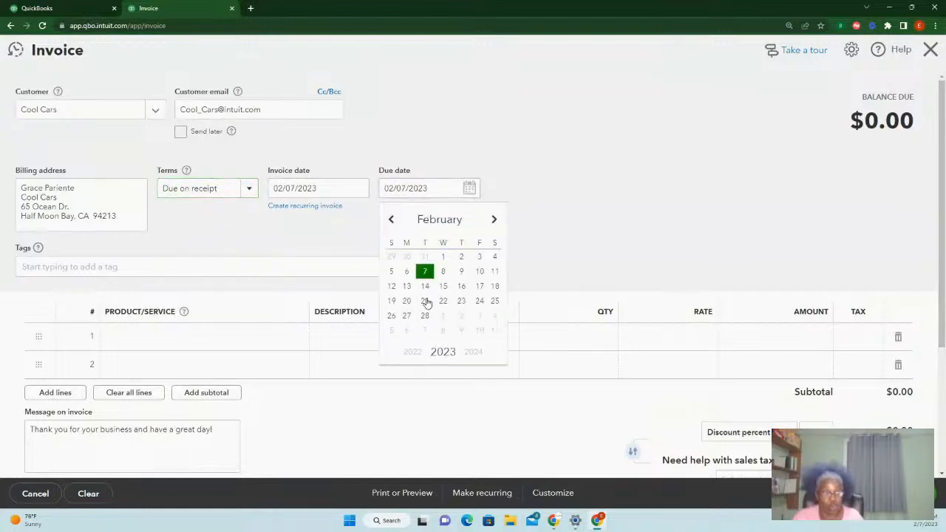
left_click(426, 287)
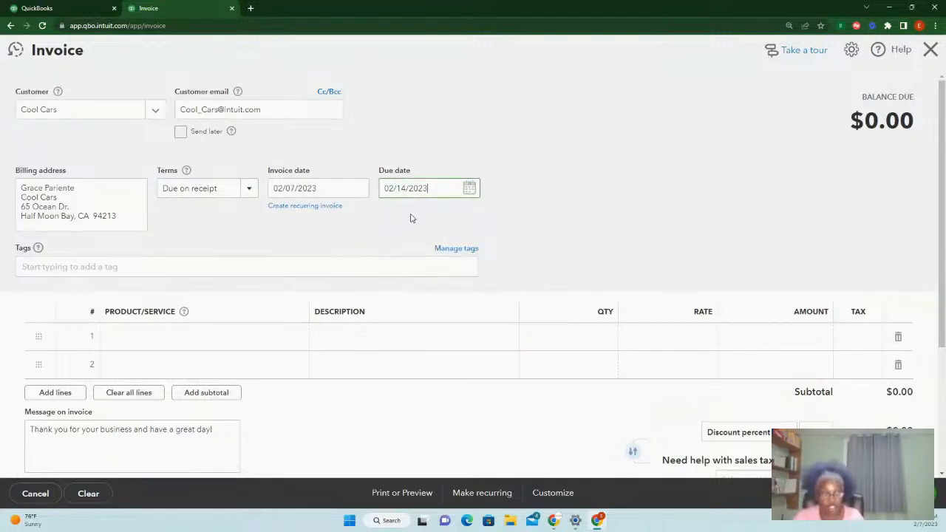
Add Landscaping:Gardening as the first line item with a rate of 500
left_click(230, 342)
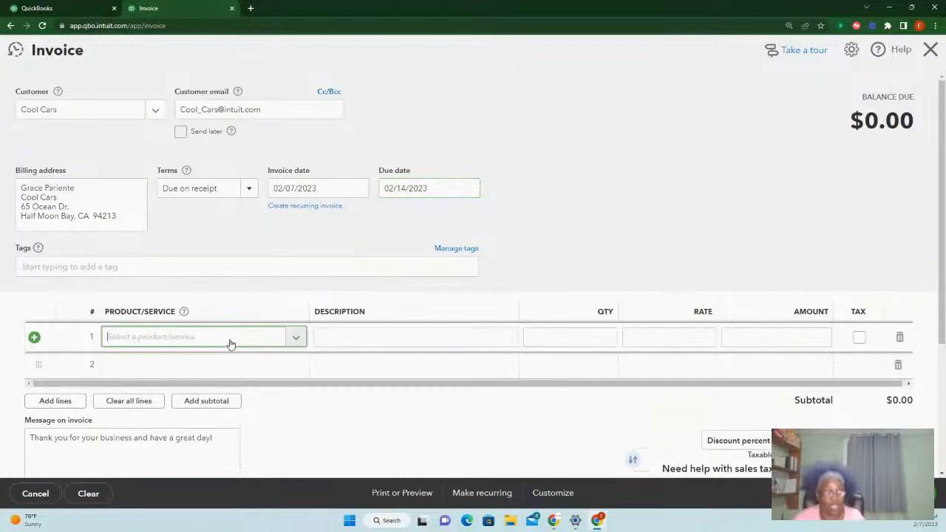
type("g")
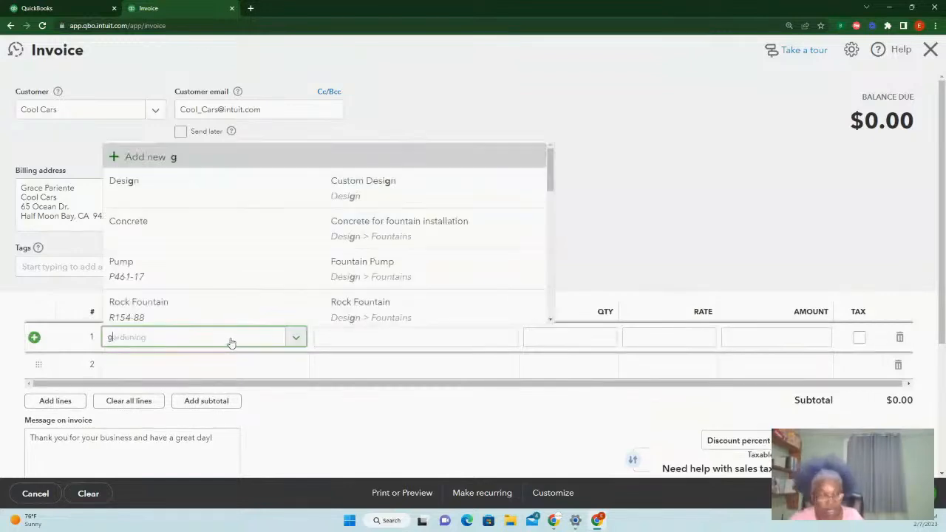
left_click(202, 277)
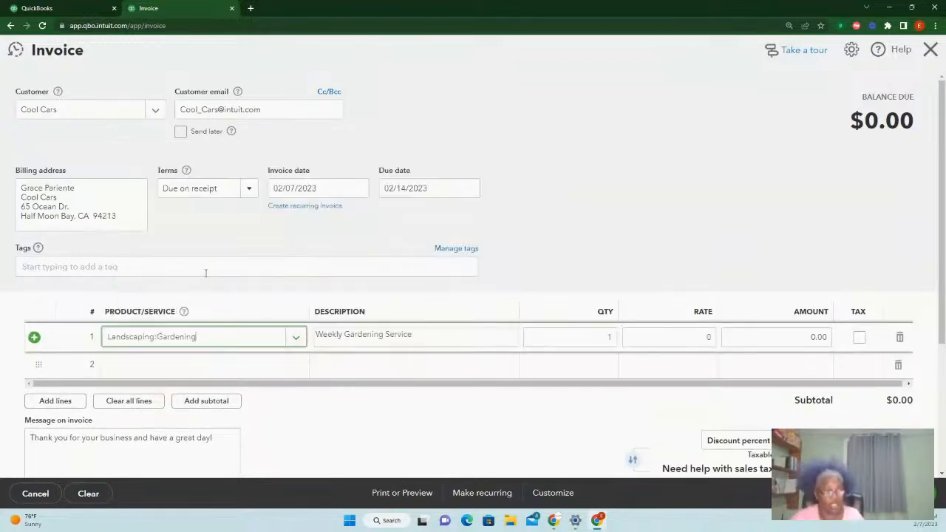
left_click(681, 338)
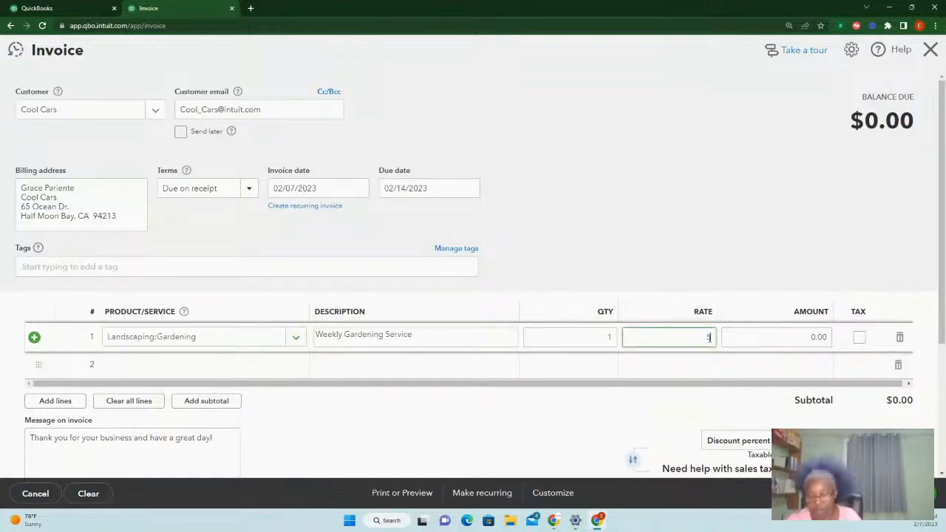
left_click(794, 225)
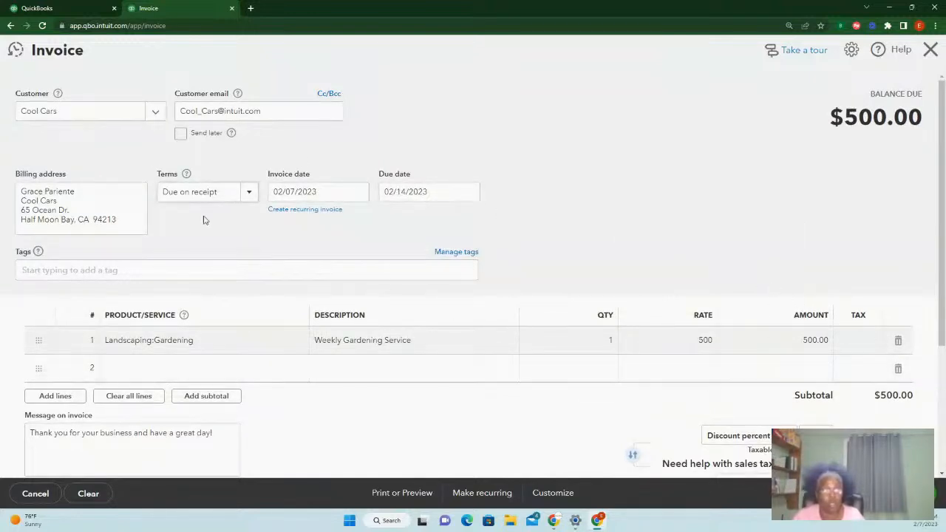
Review the invoice's messages, totals and header details, and save and close it
scroll(584, 261, "down", 2)
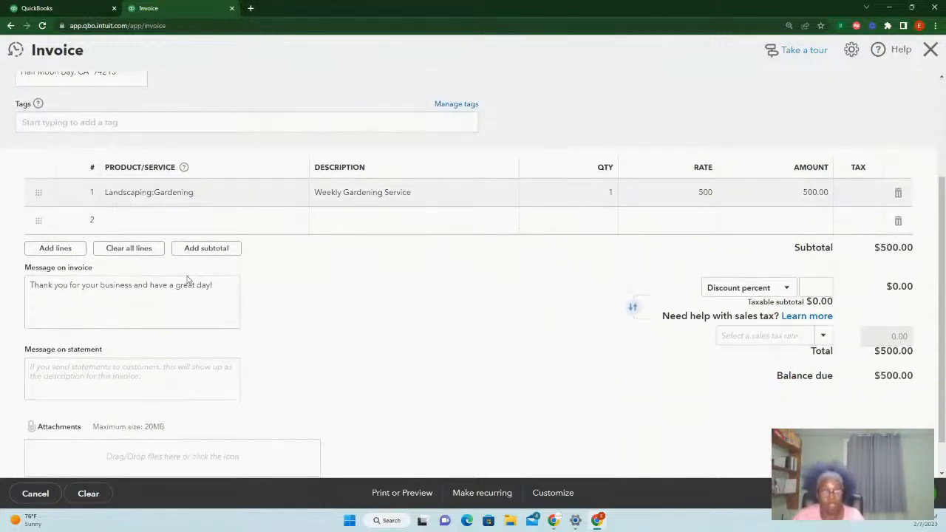
scroll(312, 313, "up", 1)
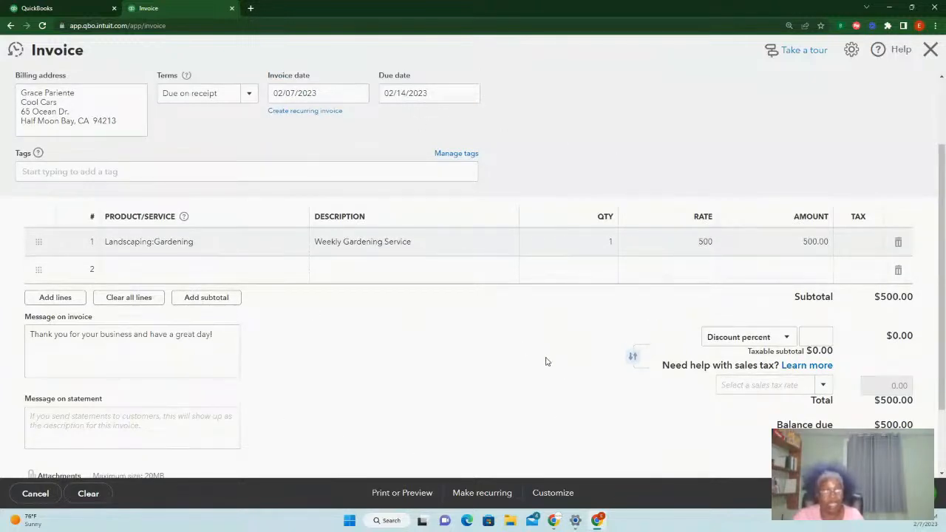
scroll(548, 362, "up", 2)
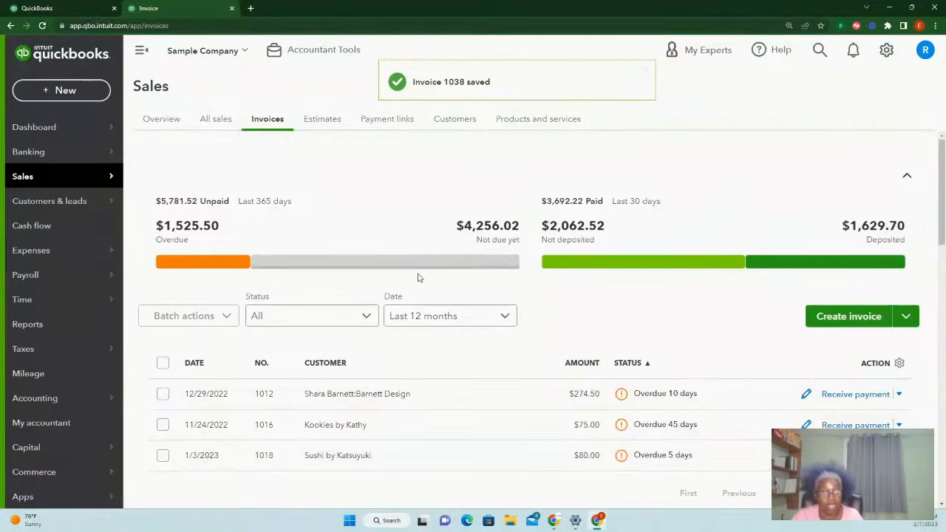
Find the Cool Cars invoice dated 2/7/2023 among all sales transactions and open it for viewing and editing
left_click(211, 123)
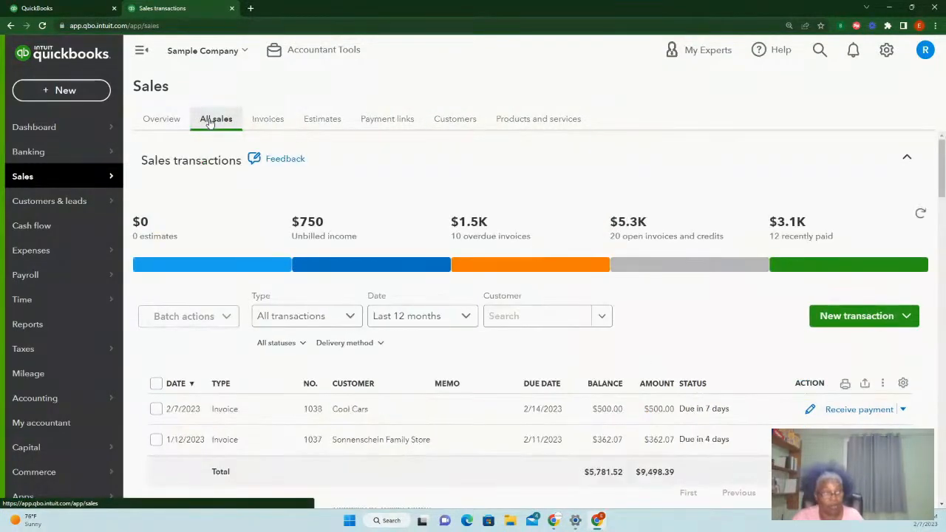
scroll(481, 353, "down", 2)
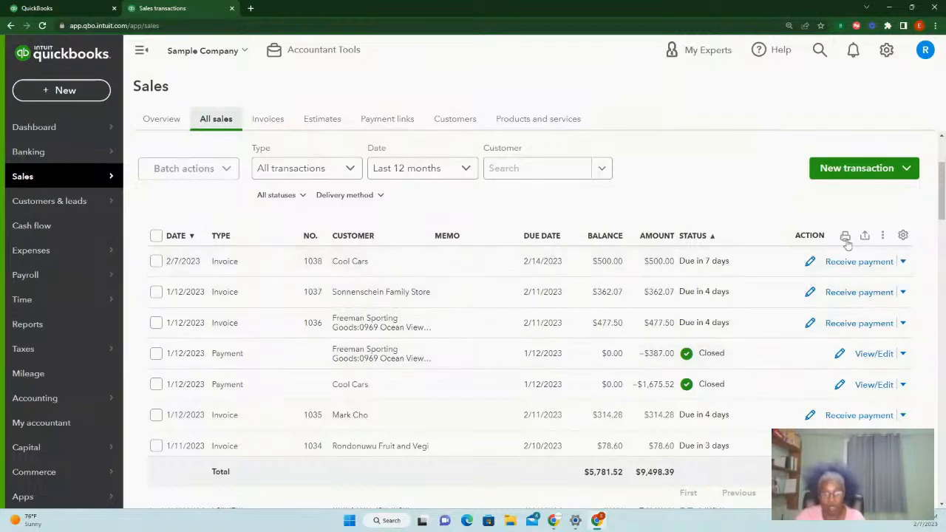
left_click(903, 262)
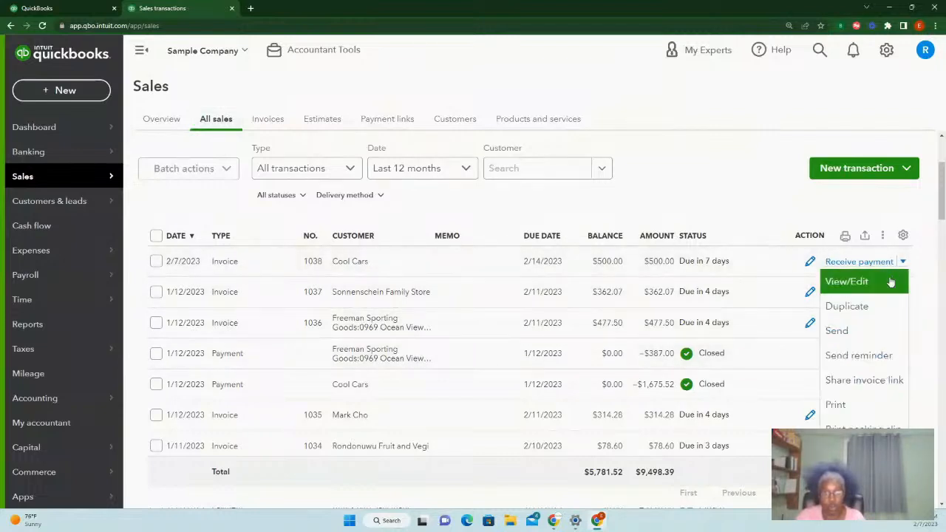
left_click(845, 284)
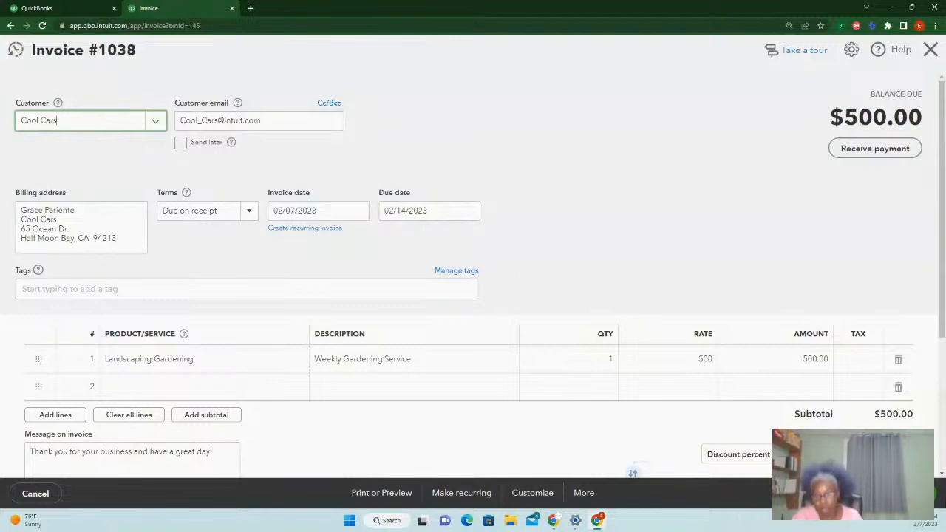
Save the invoice with a shareable link, copy the customer's invoice link and dismiss the link dialog
left_click(926, 493)
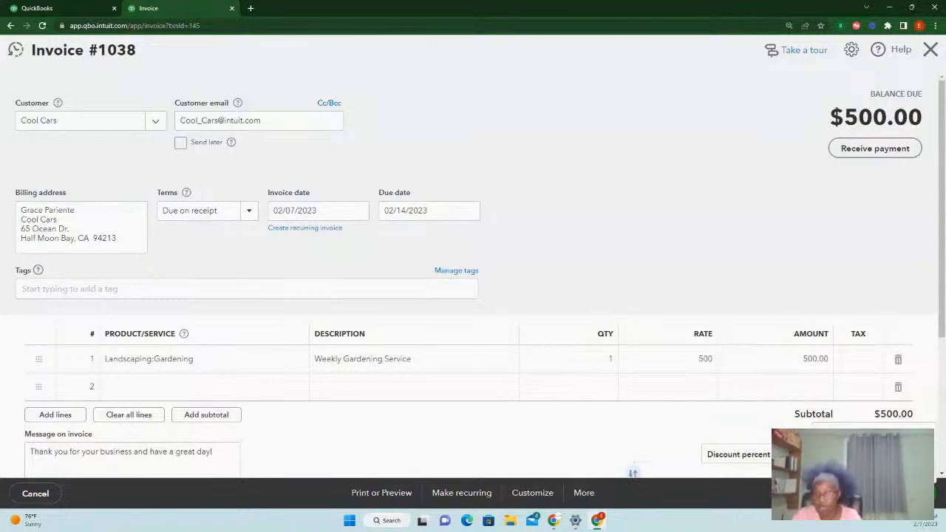
left_click(873, 472)
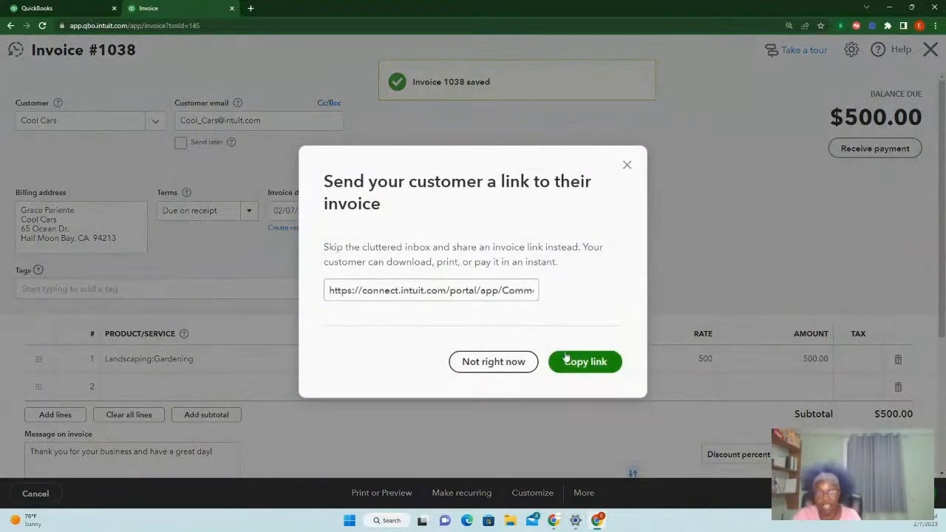
left_click_drag(329, 291, 579, 369)
left_click(579, 368)
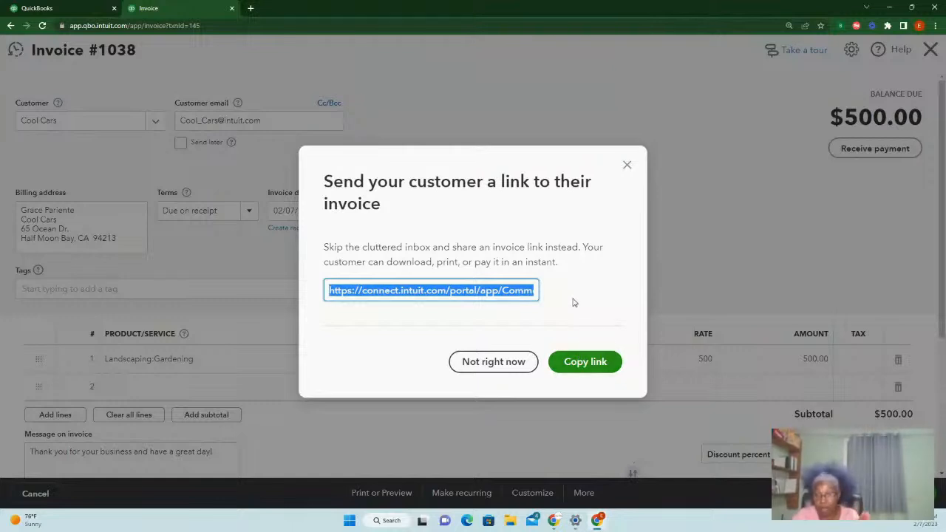
left_click(628, 164)
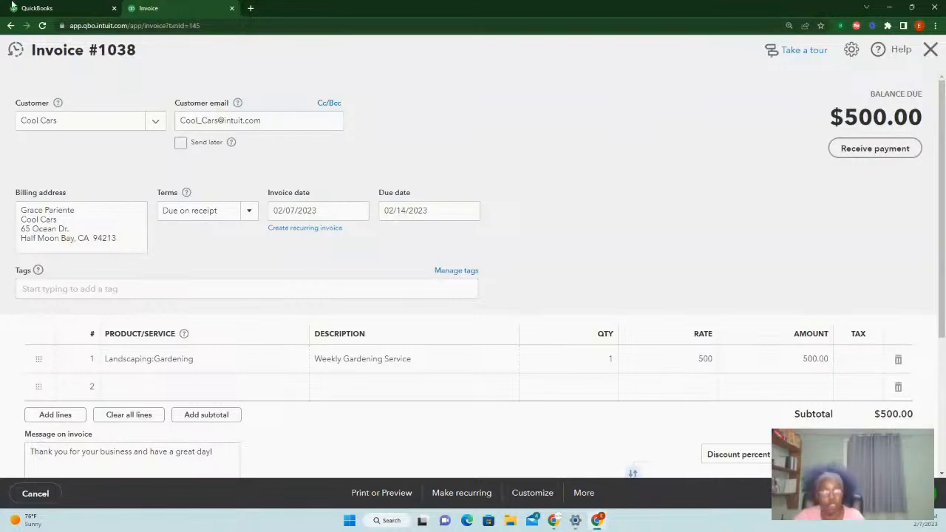
Close the invoice and start receiving payment for the Cool Cars invoice dated 2/7/2023
left_click(931, 49)
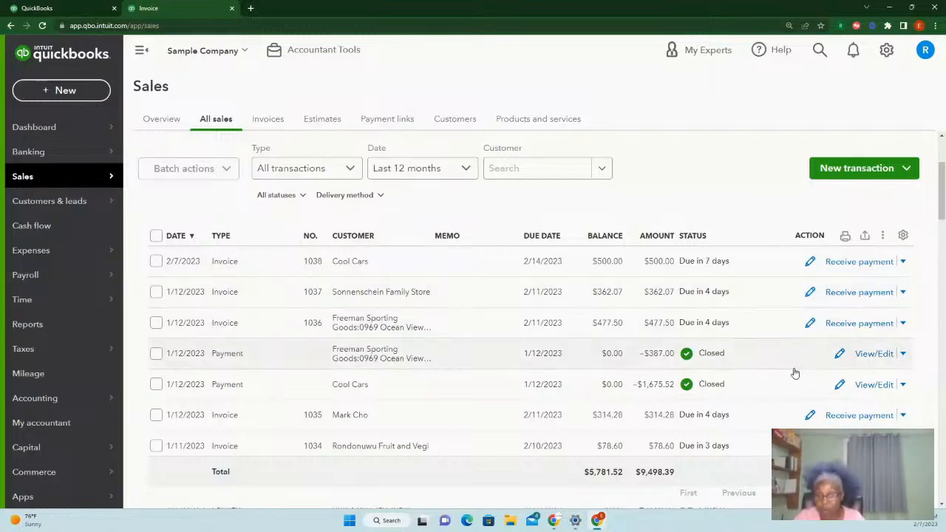
left_click(850, 263)
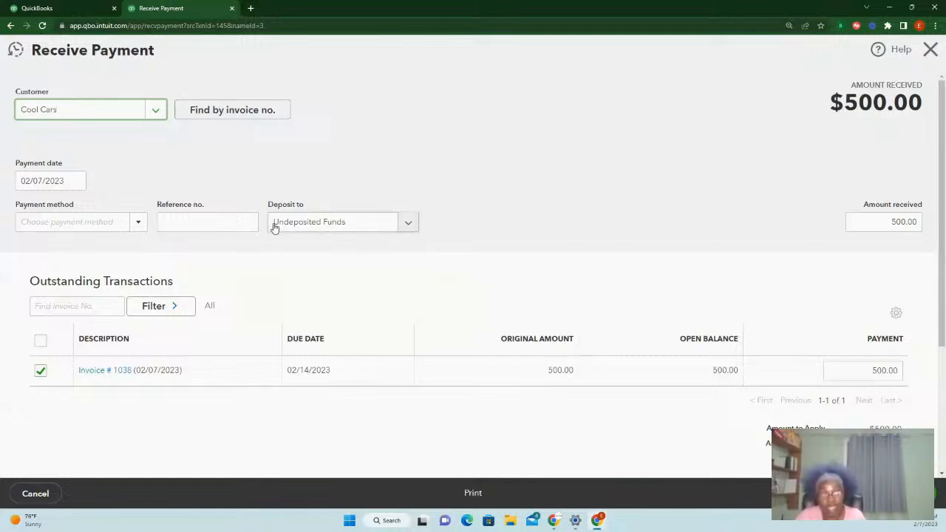
Try Checking as the deposit account and Cash, Check and Visa as payment methods for the Cool Cars payment
left_click(408, 223)
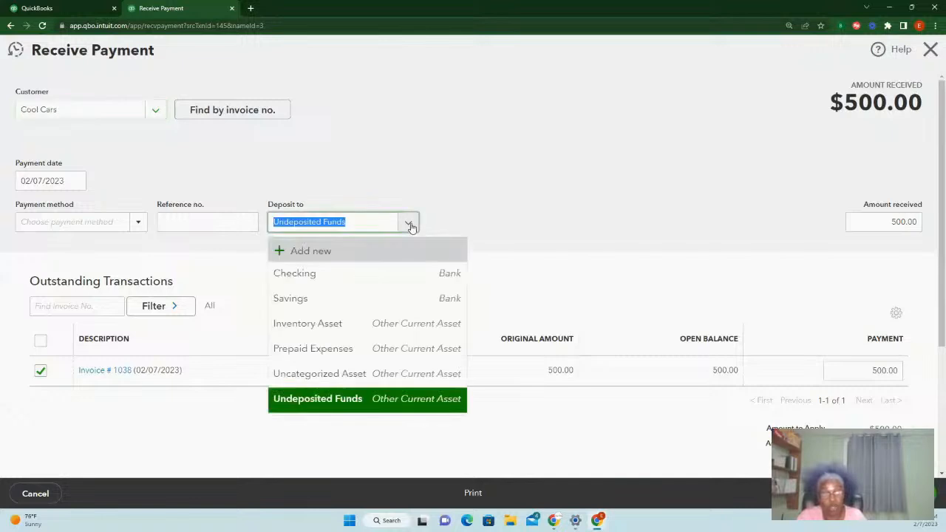
left_click(370, 272)
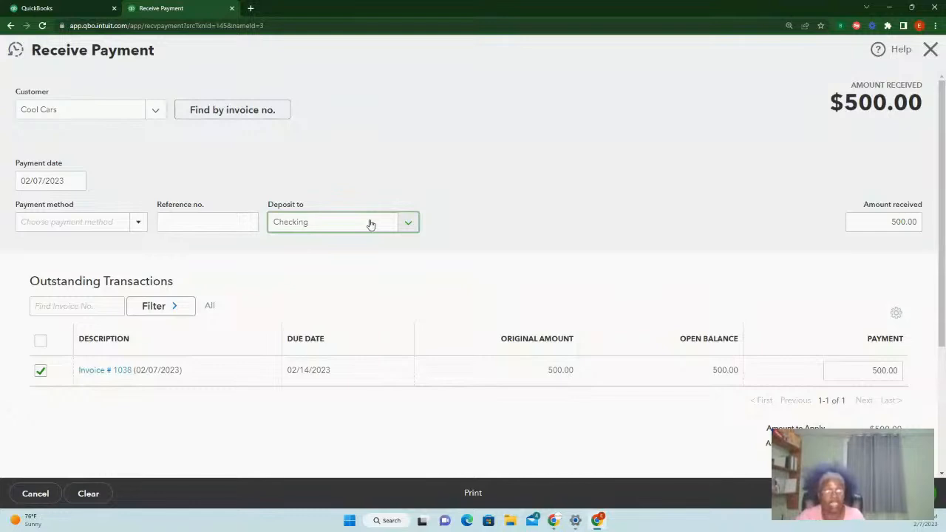
left_click(138, 224)
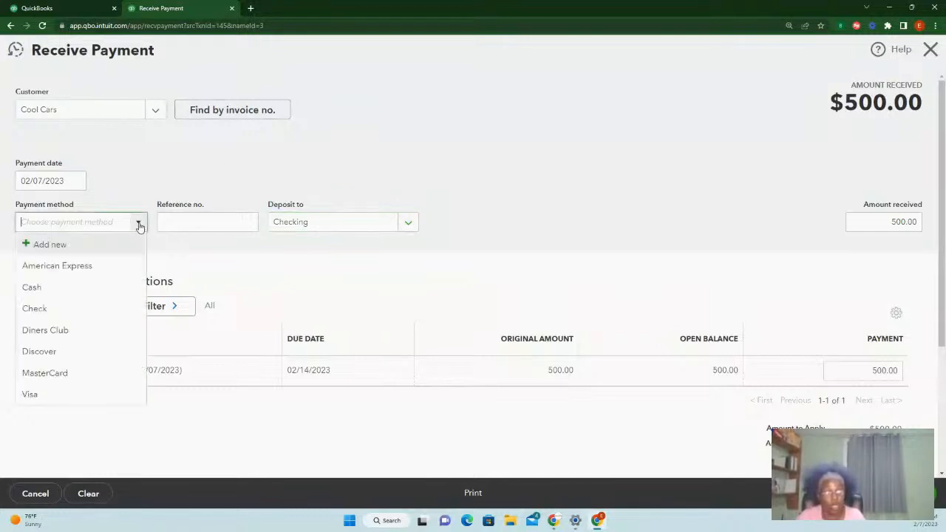
left_click(64, 290)
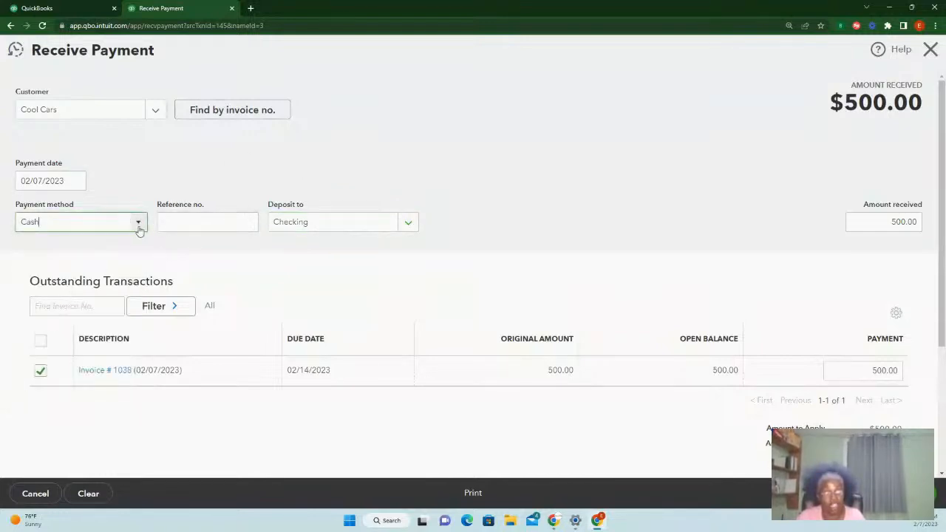
left_click(137, 229)
left_click(74, 309)
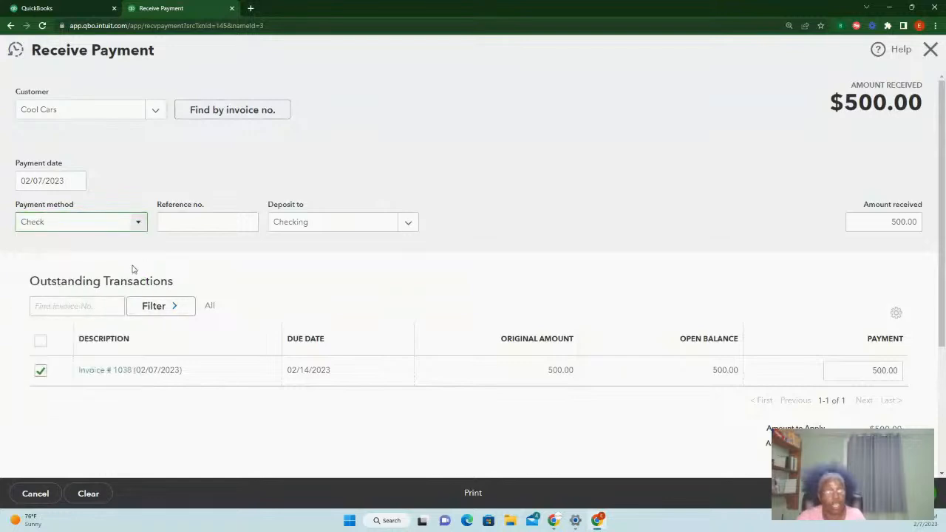
left_click(140, 223)
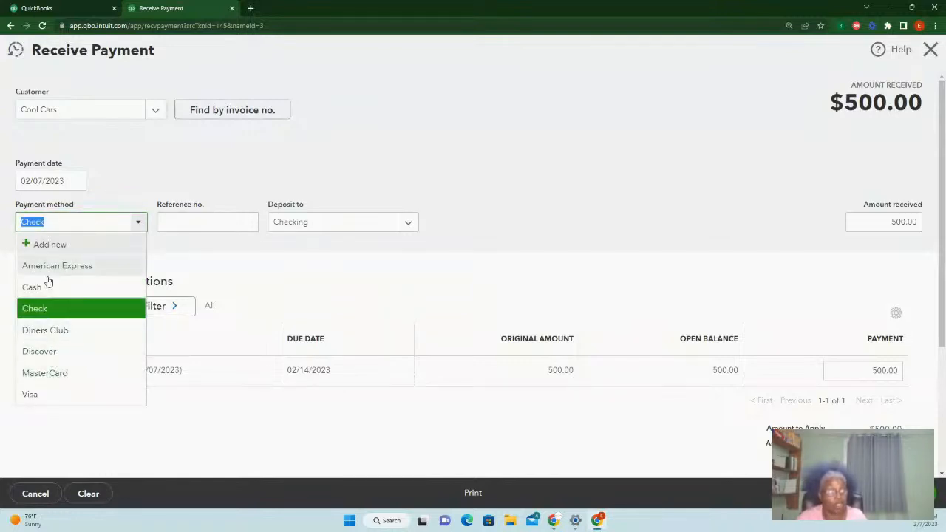
left_click(53, 394)
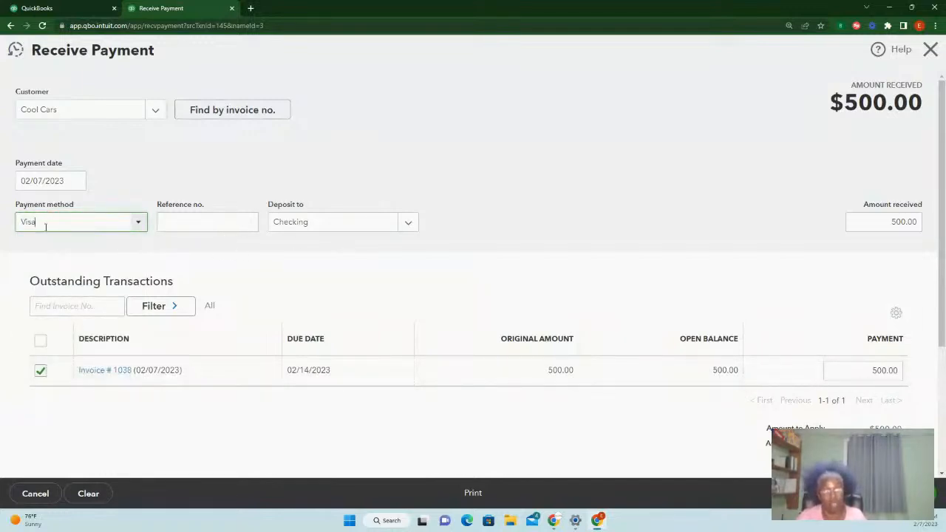
left_click(410, 224)
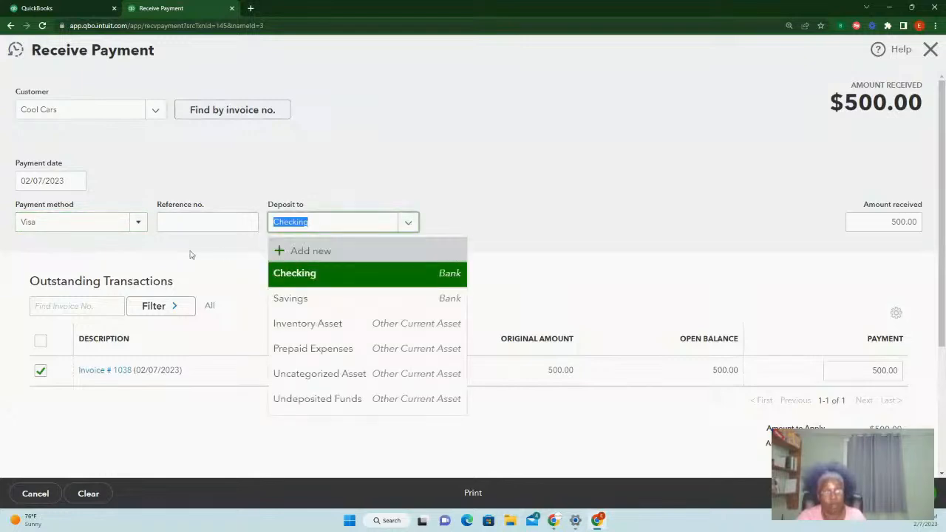
left_click(139, 222)
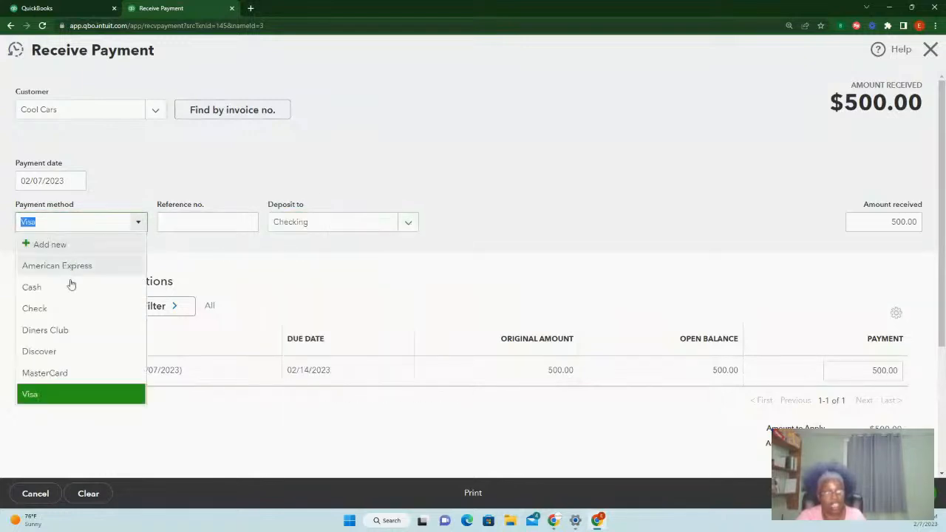
left_click(64, 286)
Set the payment method to Check and the deposit account to Undeposited Funds, and save and close the payment
left_click(136, 222)
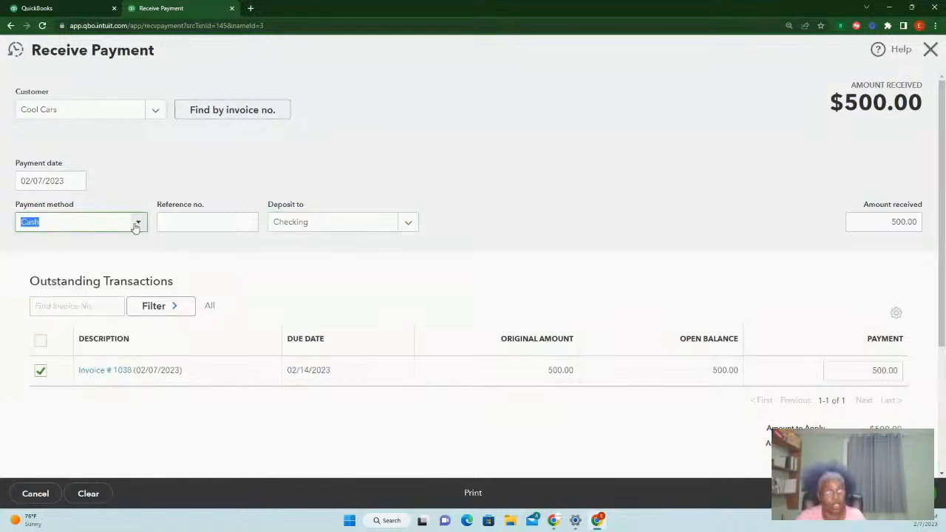
left_click(55, 316)
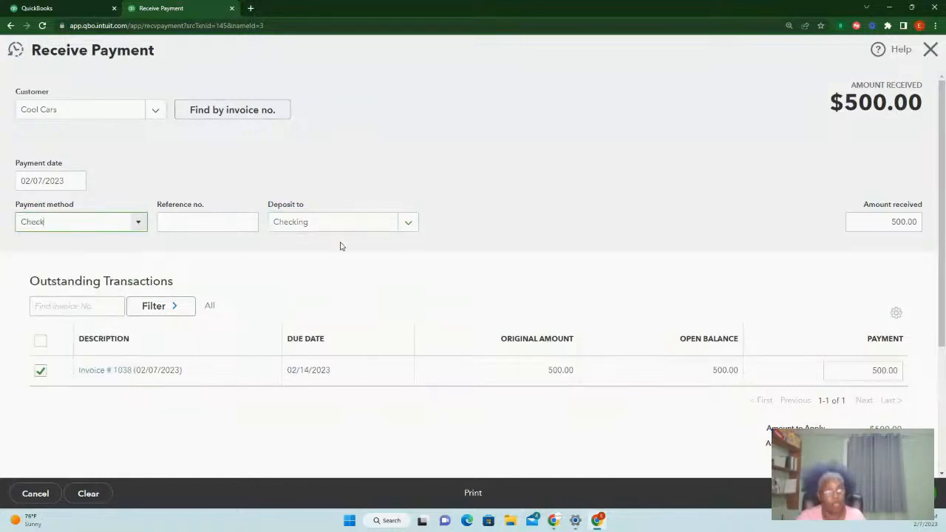
left_click(408, 223)
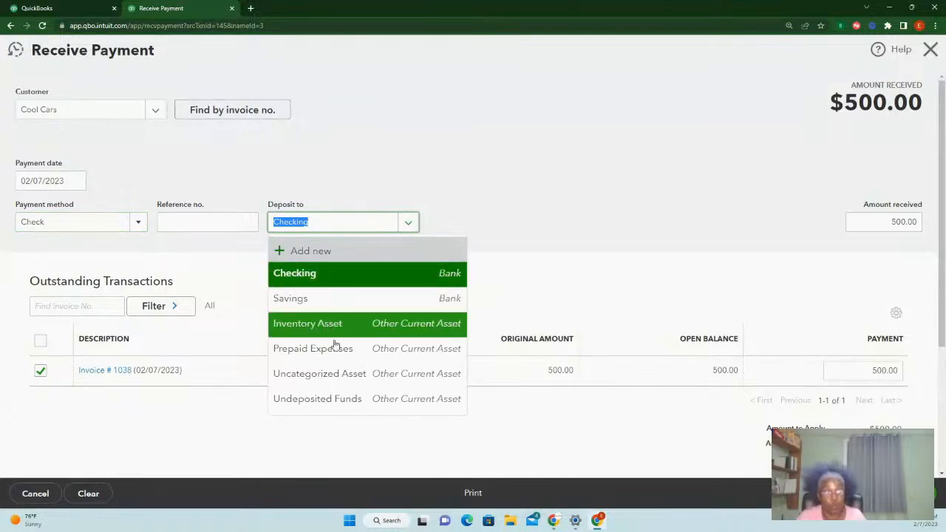
left_click(336, 399)
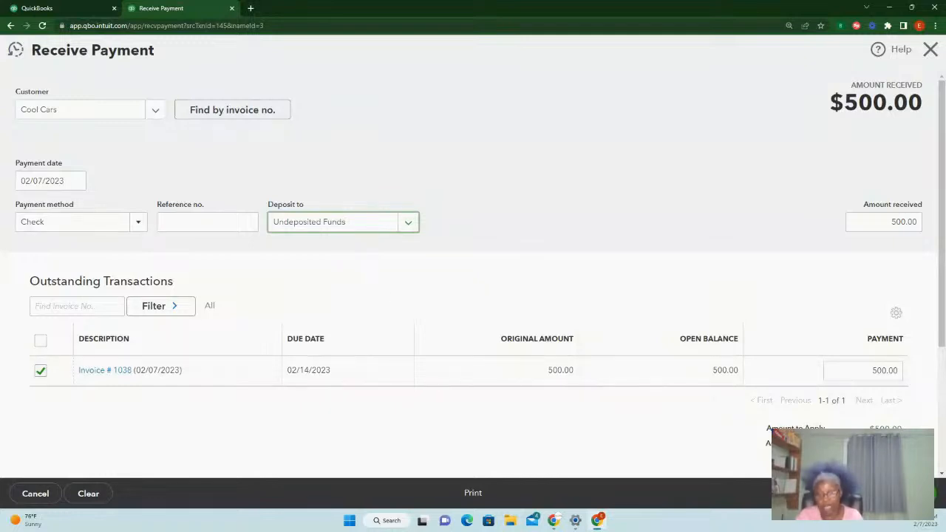
left_click(924, 493)
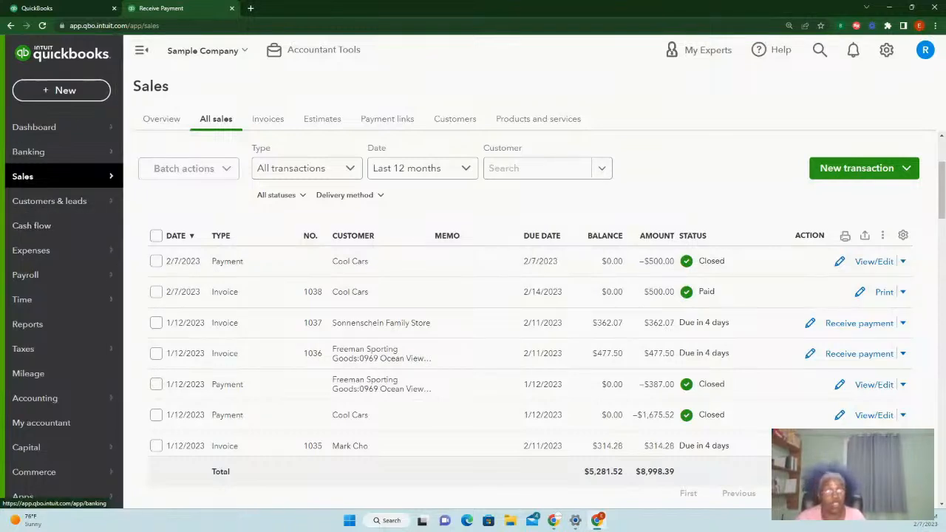
Create a new bank deposit dated 02/07/2023 into the Checking account
left_click(70, 90)
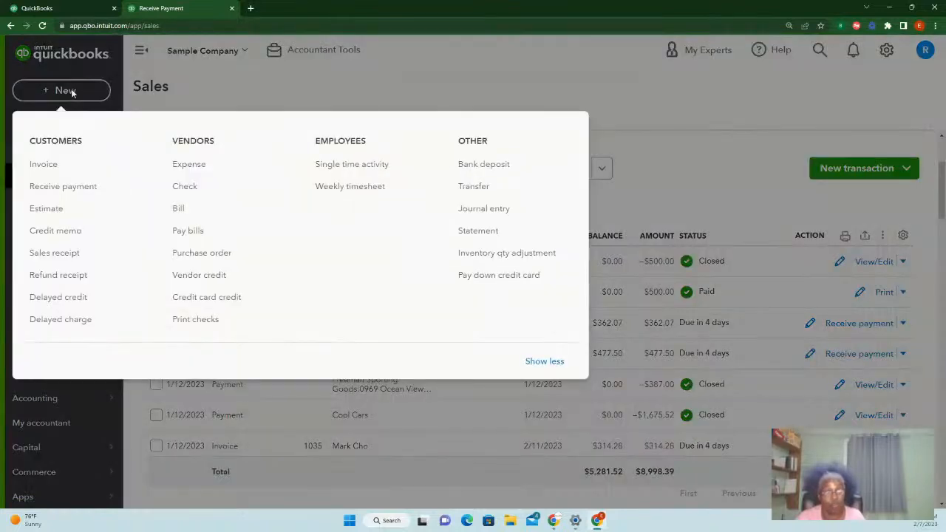
left_click(486, 166)
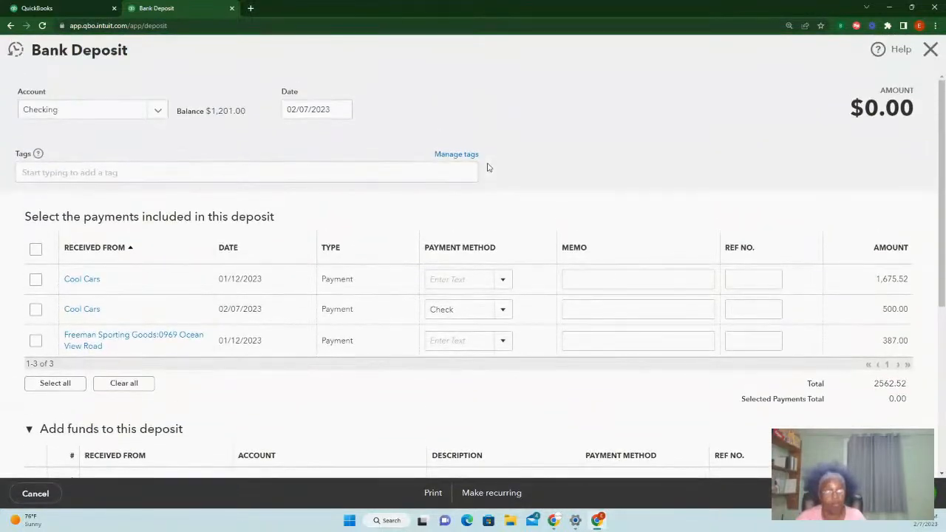
left_click(346, 111)
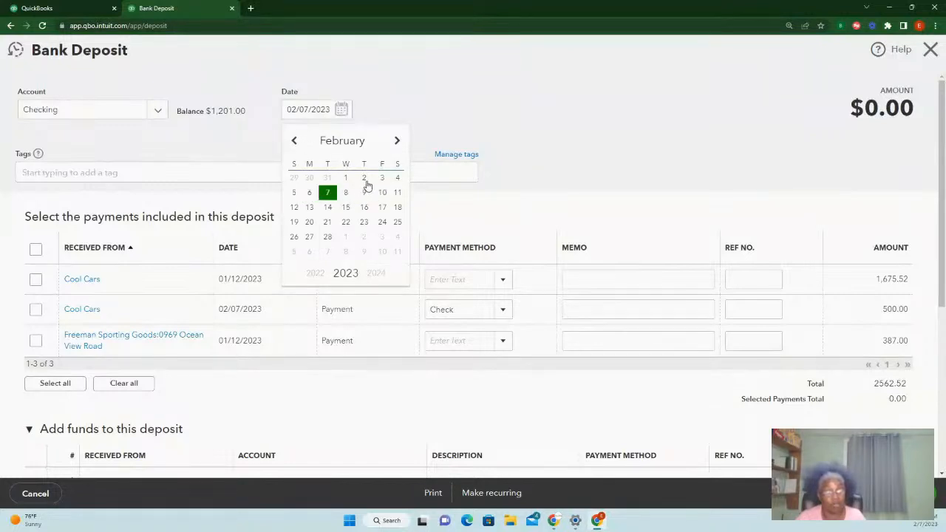
left_click(329, 196)
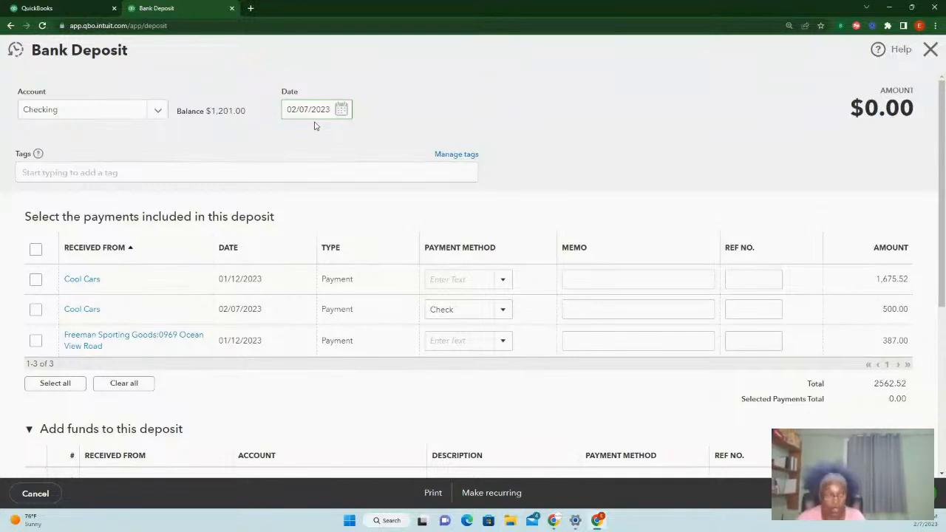
left_click(158, 112)
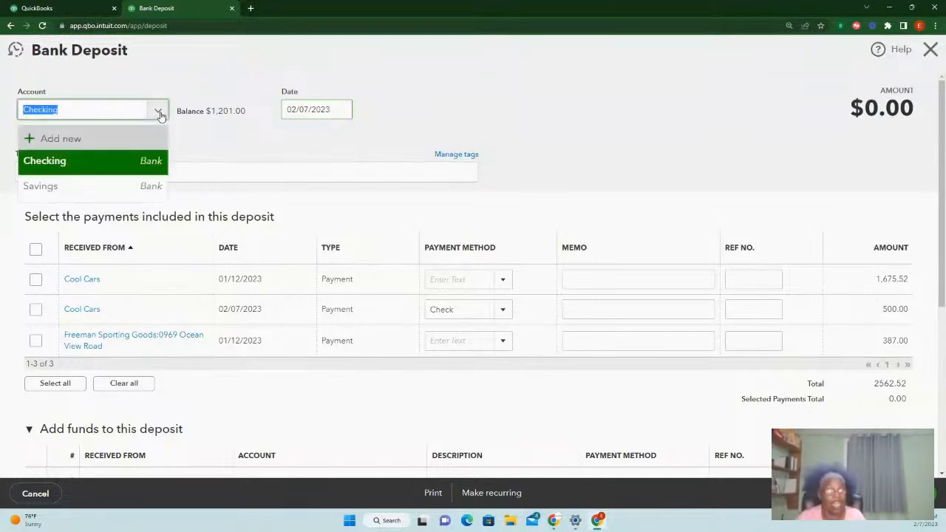
left_click(81, 167)
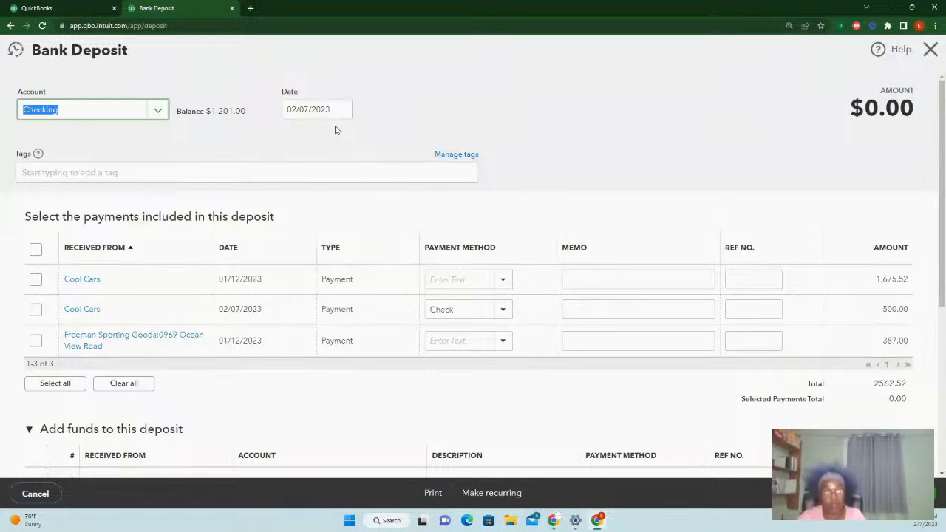
left_click(156, 110)
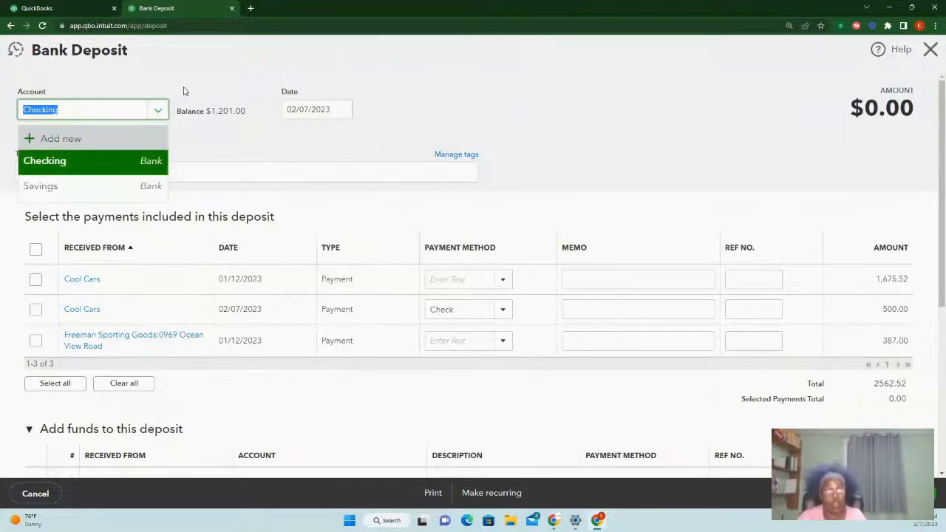
left_click(244, 139)
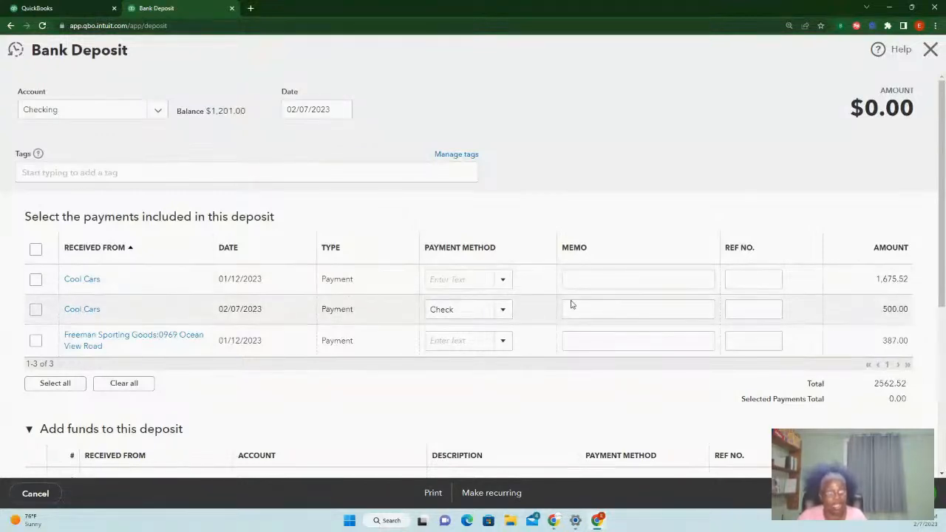
Include the 02/07/2023 Cool Cars payment in the deposit, check the deposit details, and save and close it
left_click(36, 309)
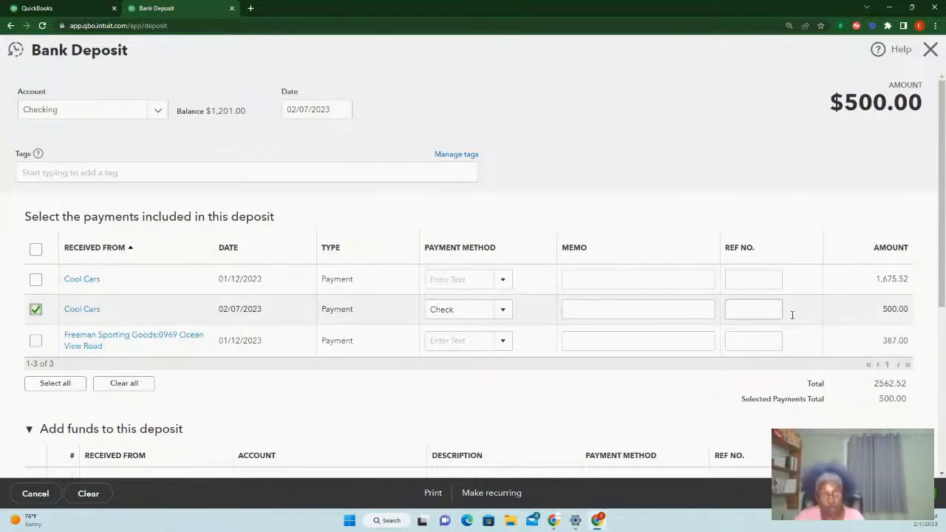
scroll(940, 399, "down", 3)
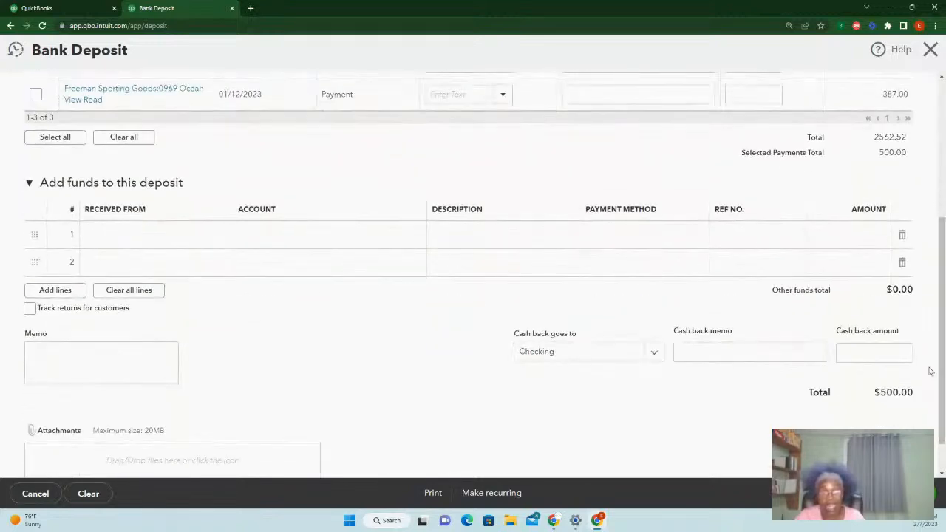
scroll(837, 266, "up", 1)
scroll(837, 267, "up", 3)
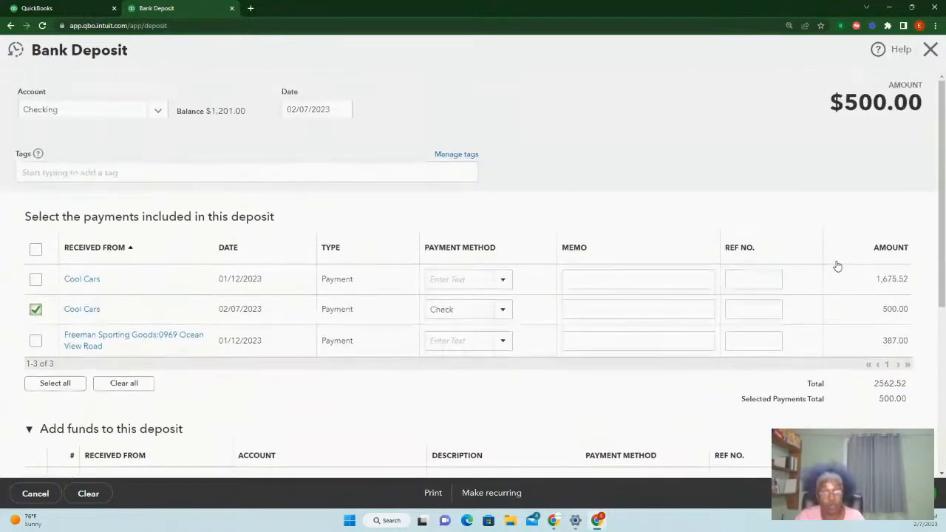
scroll(754, 395, "down", 2)
scroll(473, 281, "up", 2)
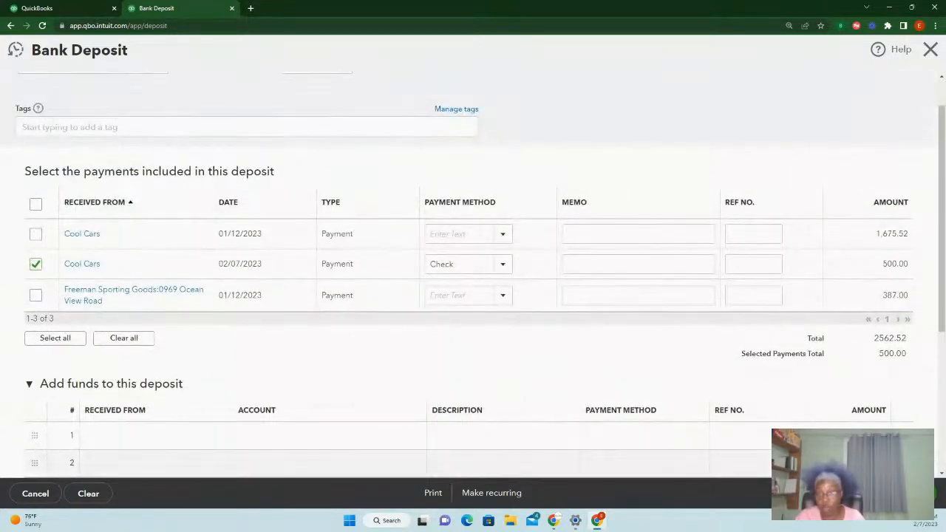
left_click(879, 493)
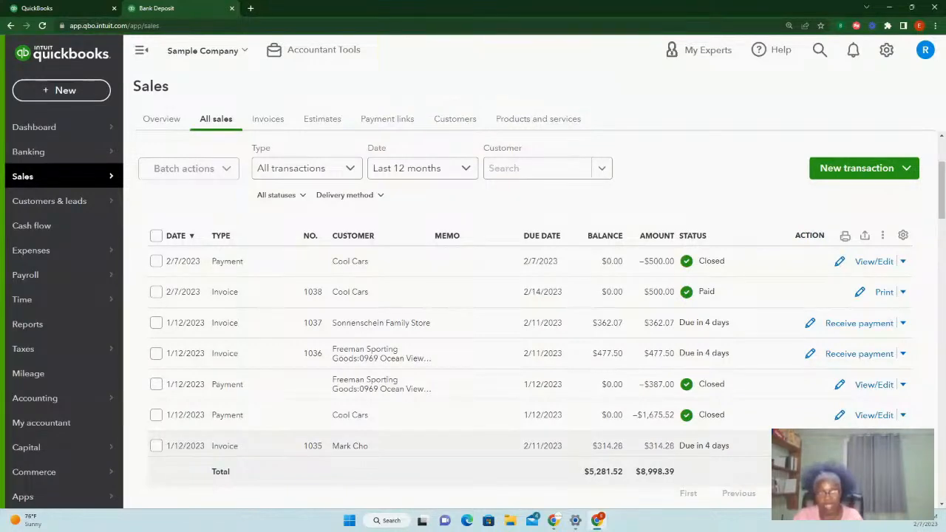
Examine the Checking account's bank transactions awaiting review and their suggested matches, and return to the list of all sales
left_click(42, 154)
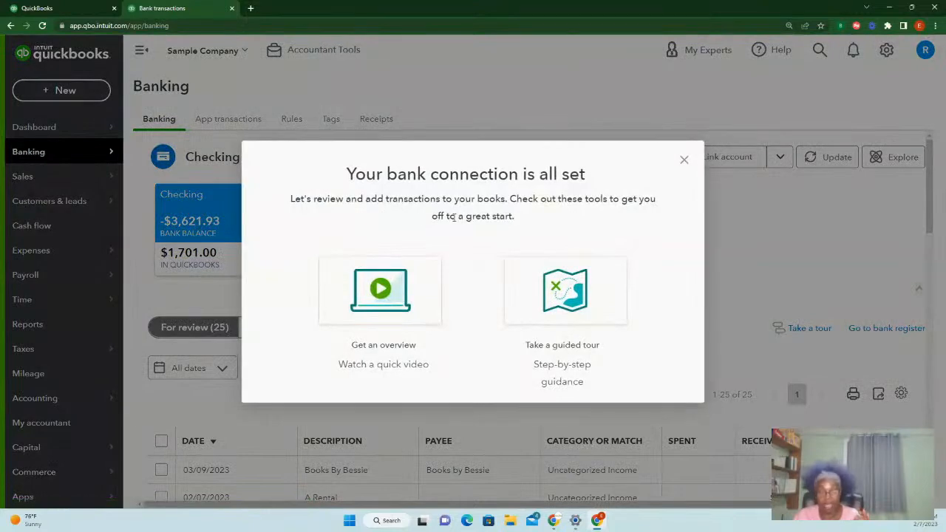
left_click(684, 160)
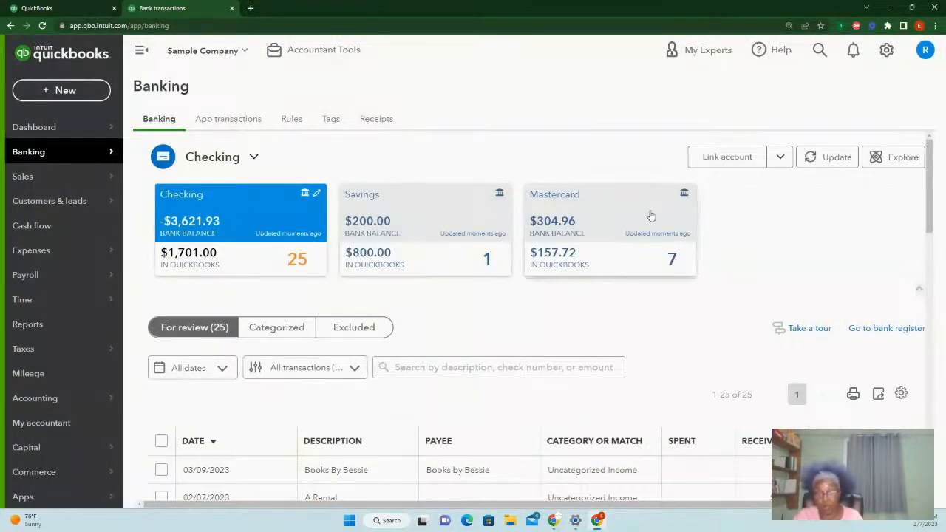
scroll(687, 310, "down", 3)
scroll(686, 311, "up", 1)
scroll(687, 311, "down", 2)
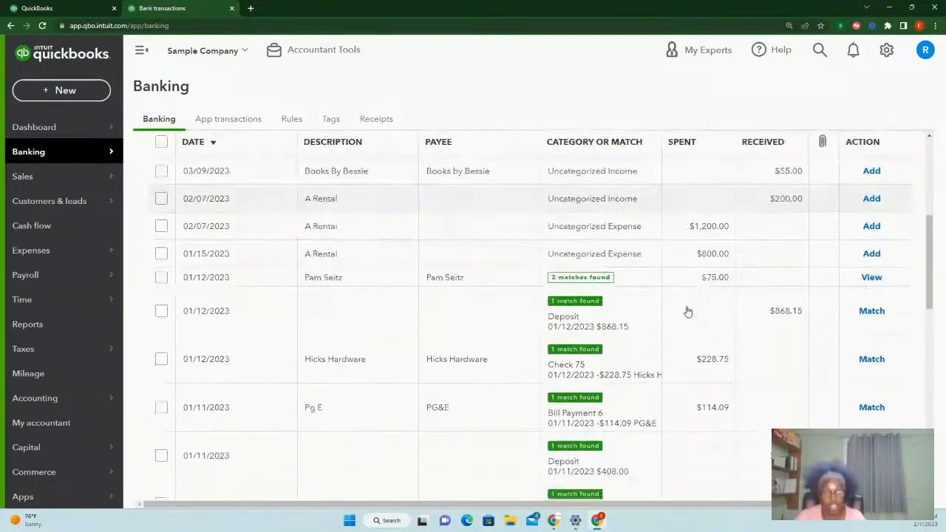
scroll(784, 249, "down", 1)
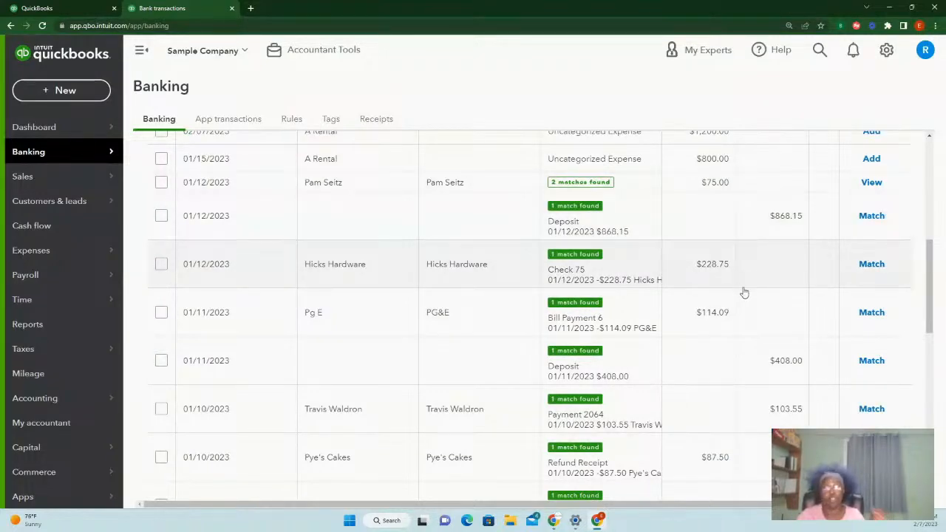
scroll(743, 292, "up", 5)
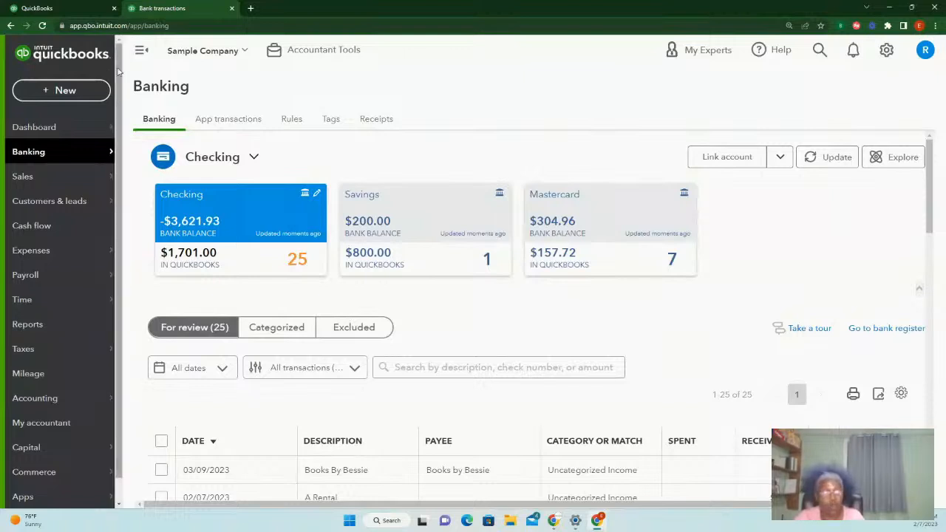
left_click(45, 178)
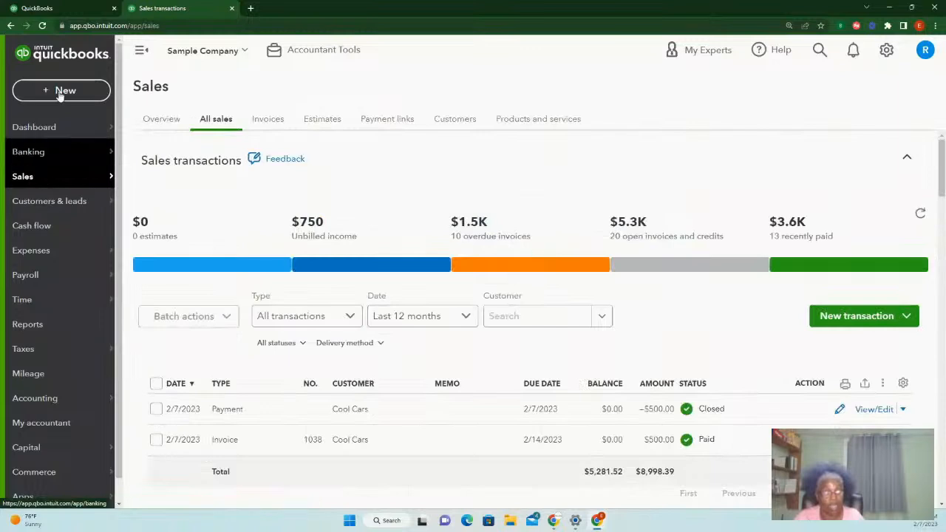
Create a new sales receipt and choose the individual customer listed right after Dukes Basketball Camp
left_click(55, 93)
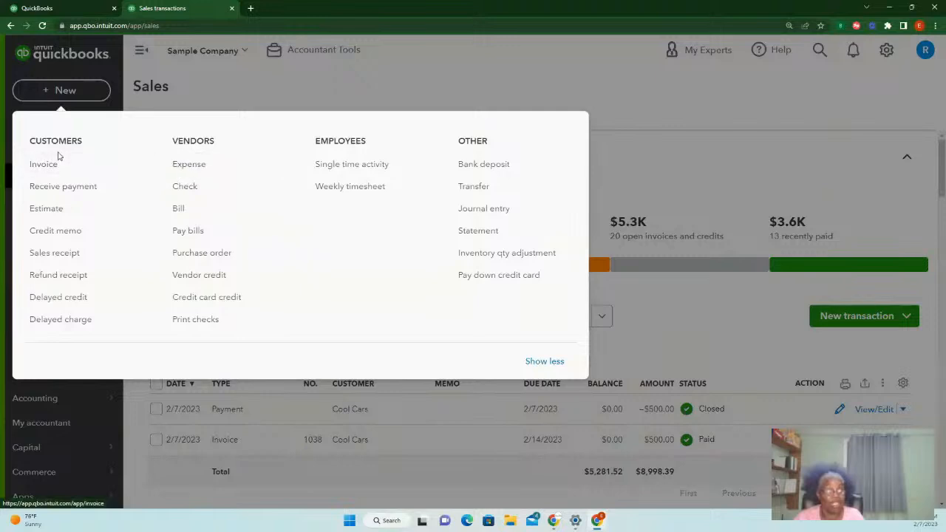
left_click(68, 255)
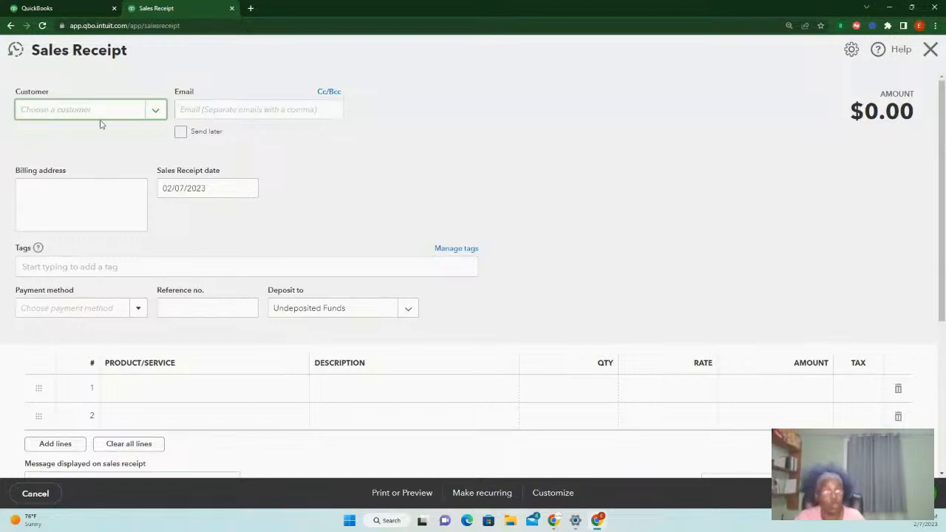
left_click(159, 111)
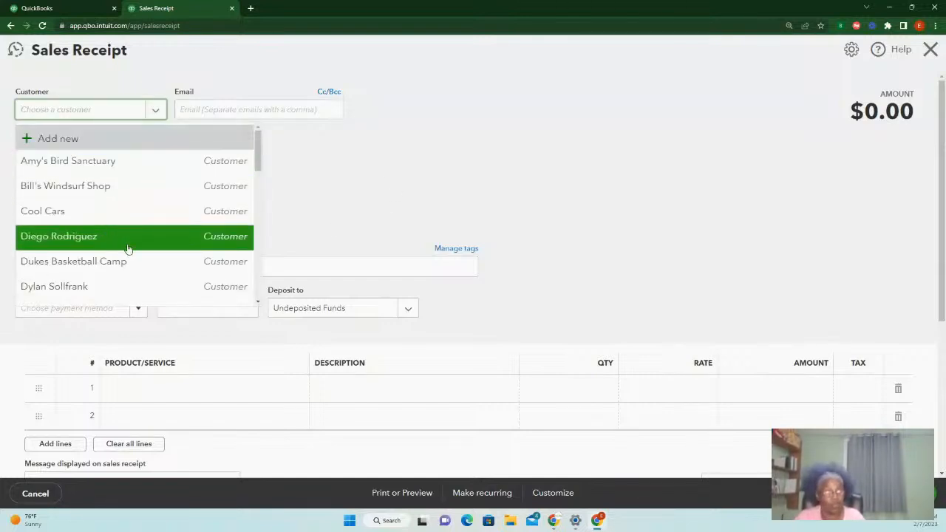
left_click(127, 287)
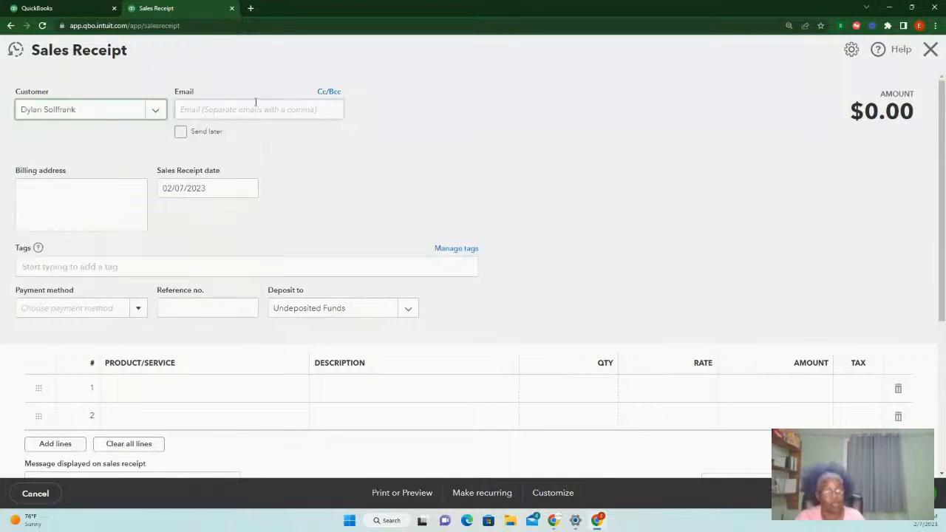
left_click(259, 109)
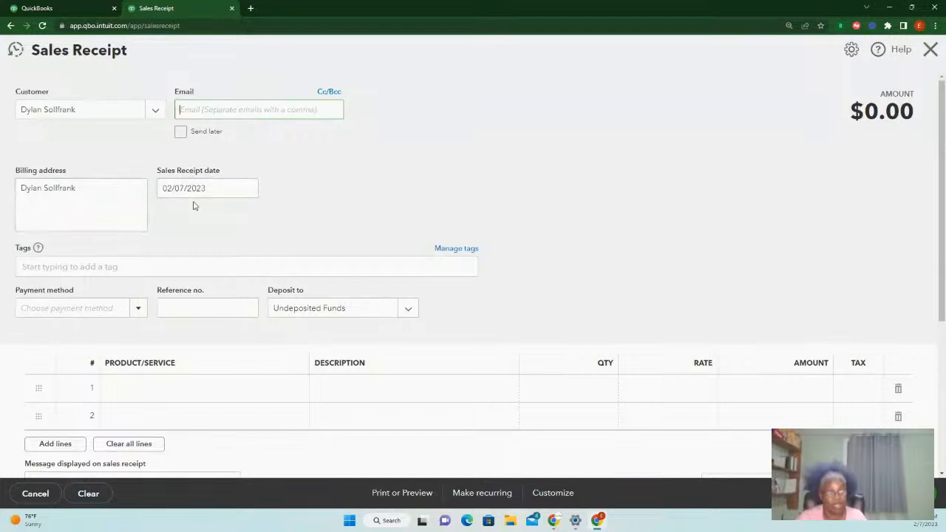
Set the sales receipt's payment method to Cash and change it to MasterCard
scroll(166, 218, "down", 1)
left_click(137, 212)
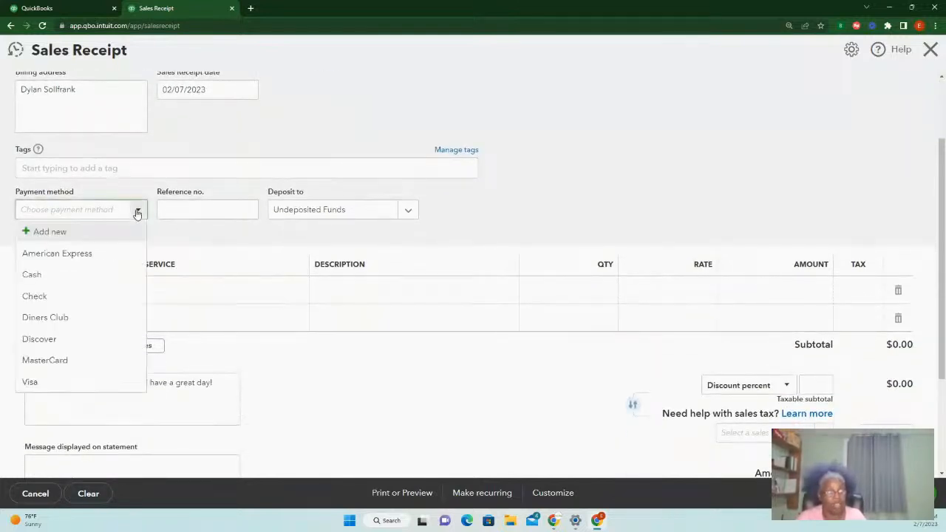
left_click(52, 276)
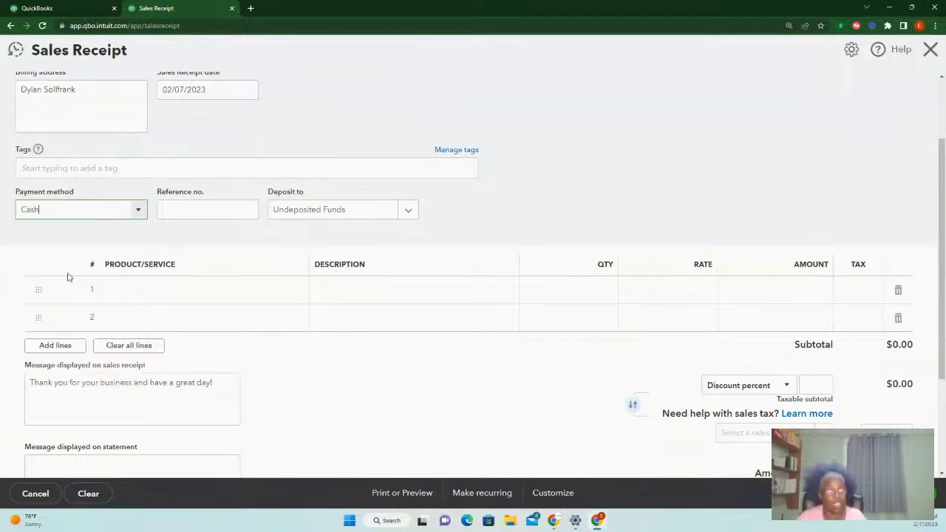
left_click(138, 211)
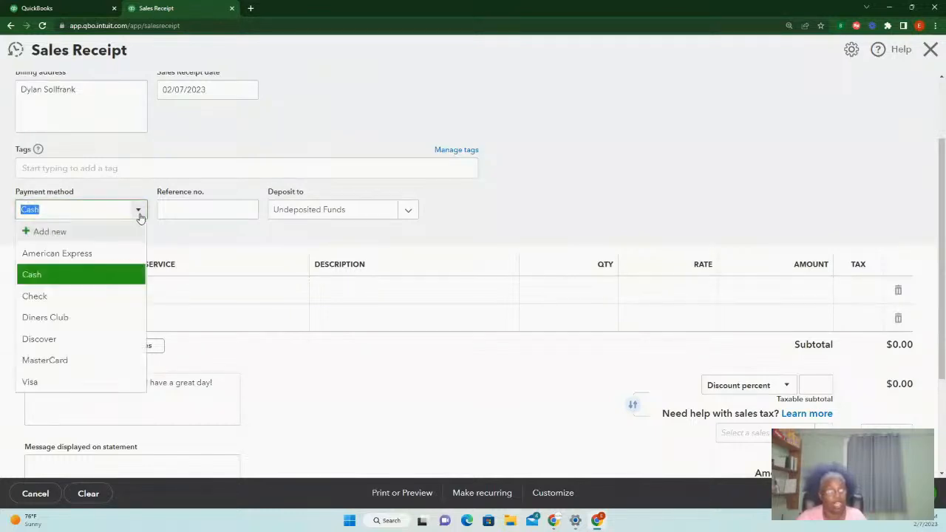
left_click(71, 362)
left_click(231, 214)
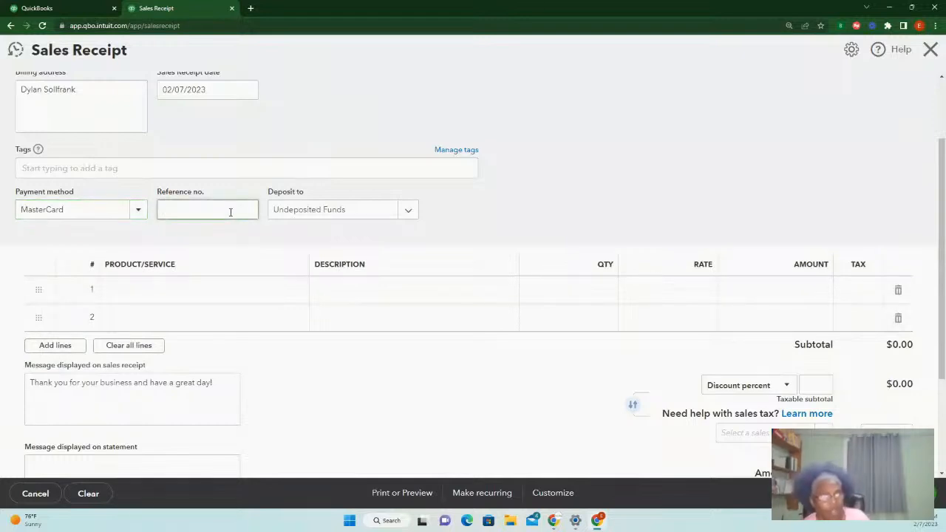
Add the Landscaping:Gardening service on line 1 of the sales receipt and set the deposit account to Checking
left_click(213, 294)
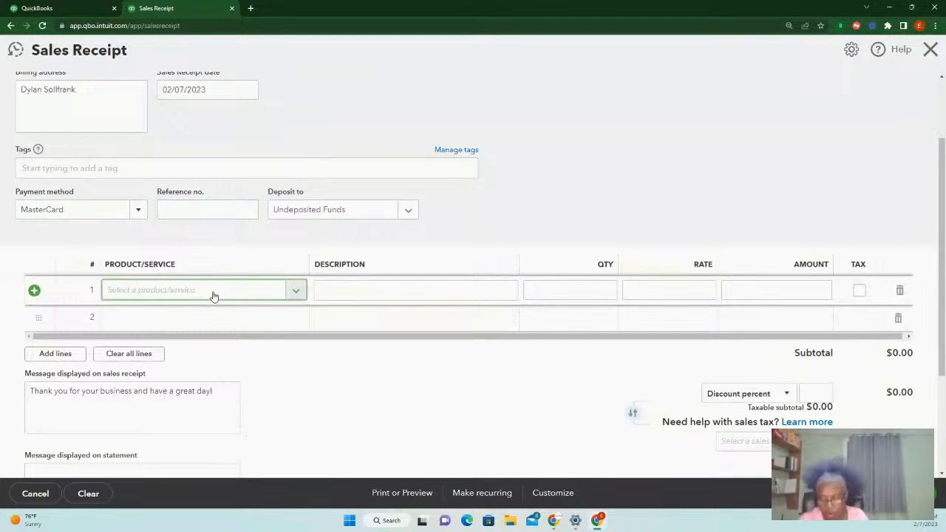
type("ga")
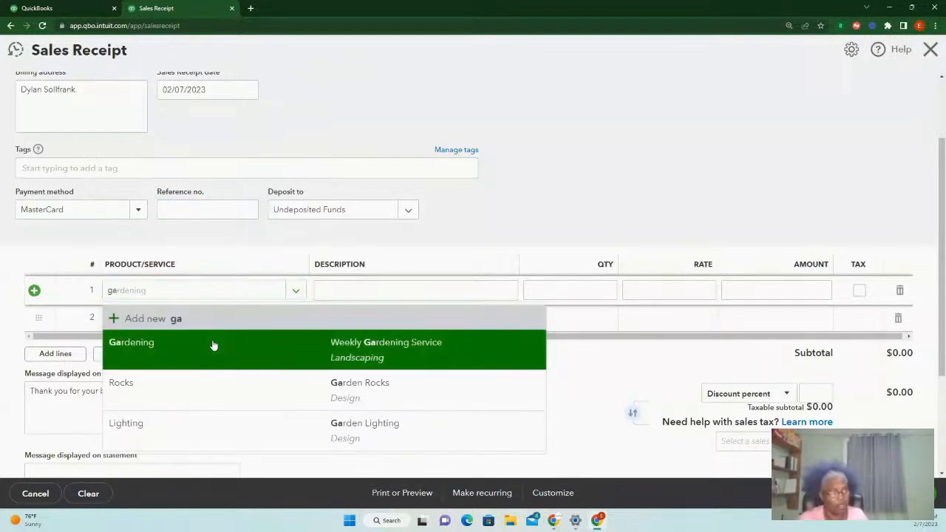
left_click(213, 346)
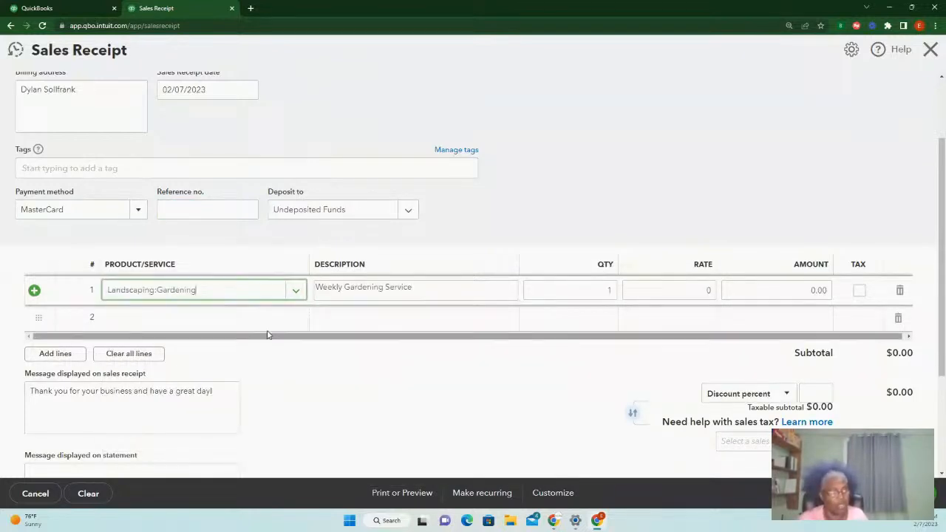
left_click(408, 210)
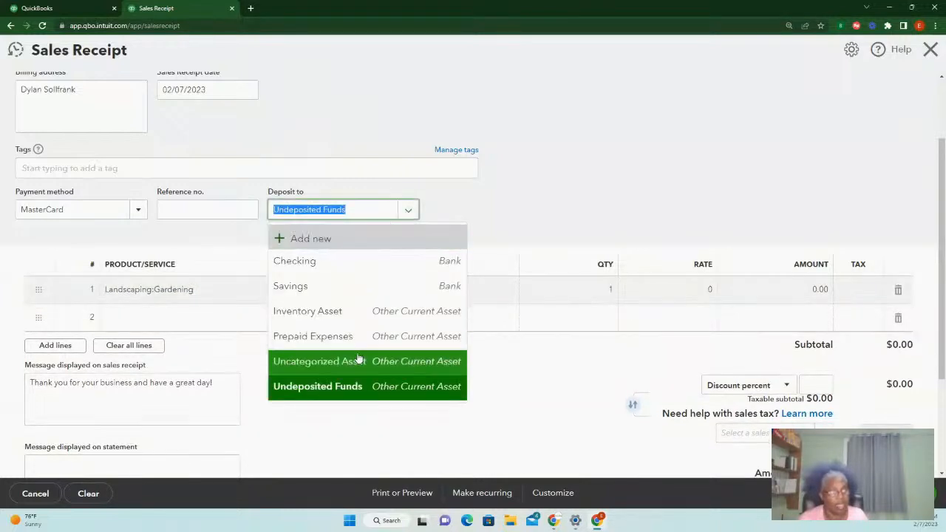
left_click(315, 264)
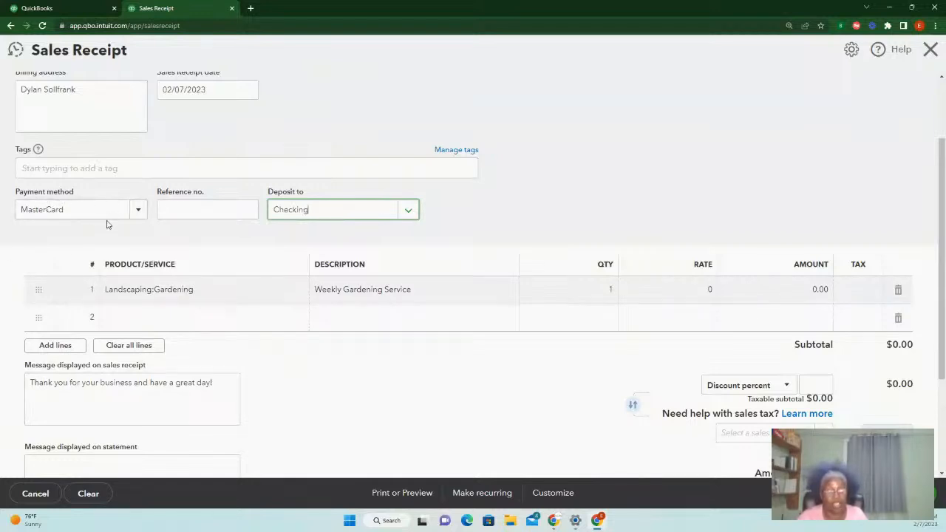
Try Visa, MasterCard and American Express in turn as the sales receipt's payment method
left_click(139, 209)
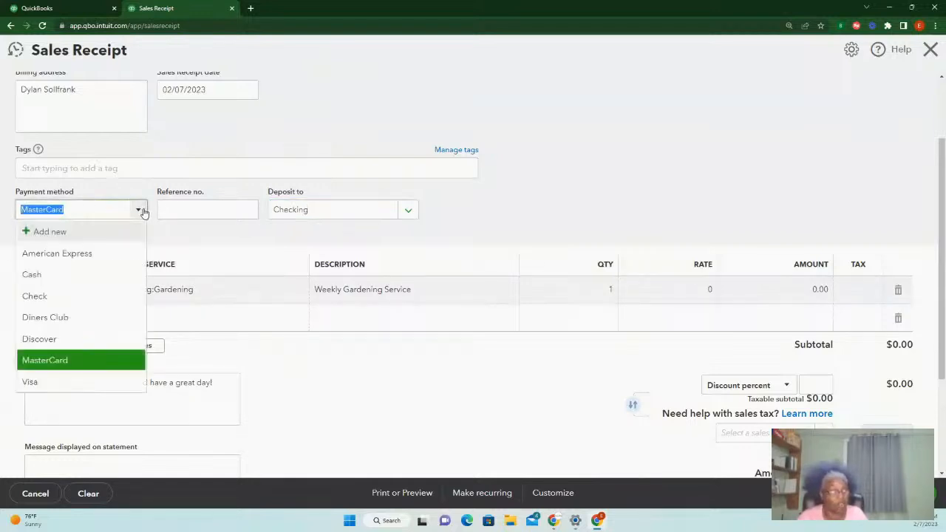
left_click(46, 380)
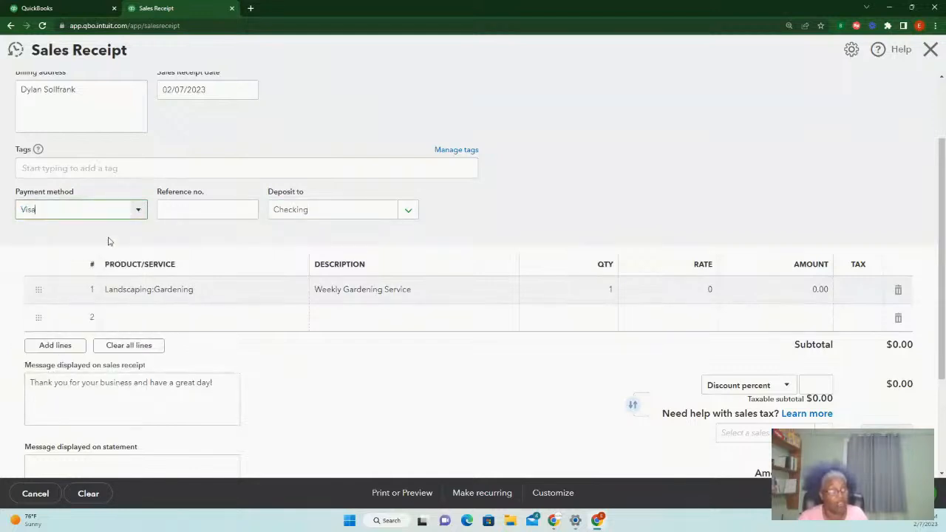
left_click(138, 209)
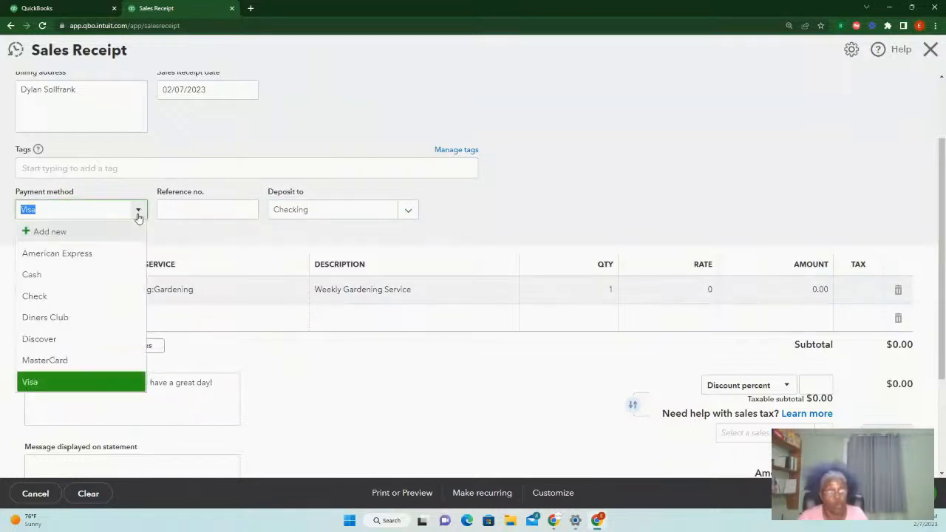
left_click(71, 362)
left_click(138, 210)
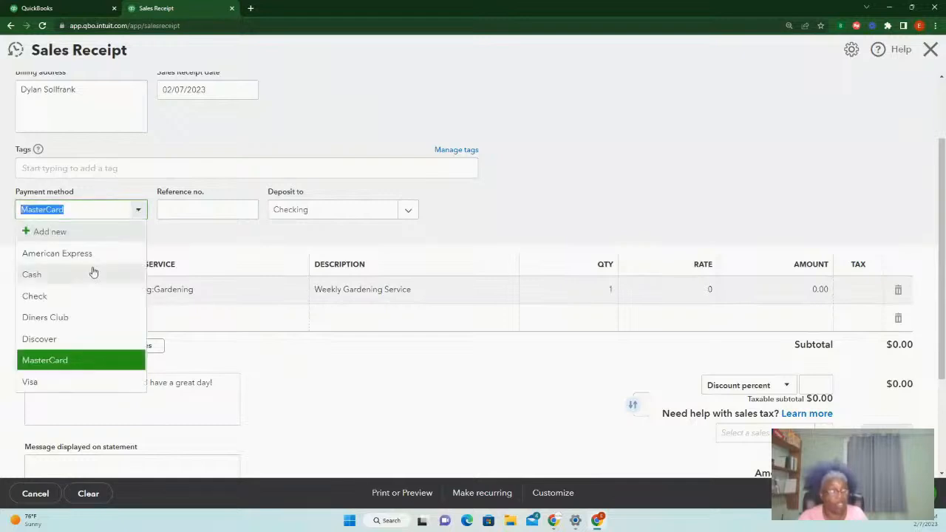
left_click(78, 253)
Open the form for adding a new payment method and leave it without saving
left_click(138, 210)
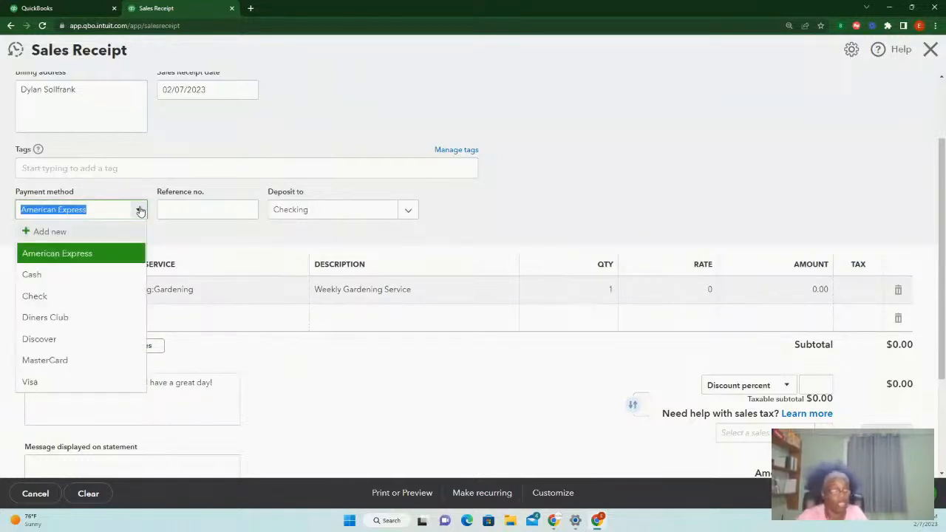
scroll(141, 211, "up", 2)
scroll(564, 283, "down", 3)
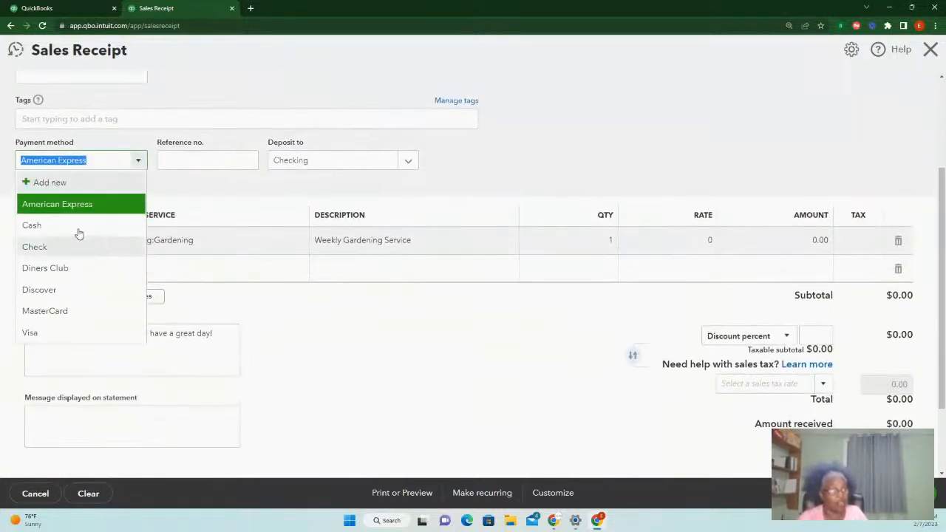
left_click(60, 187)
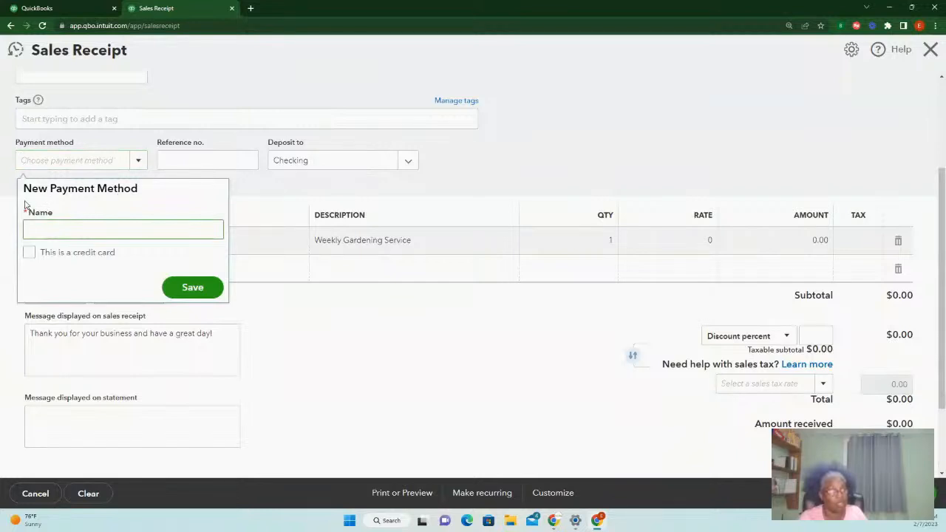
left_click(134, 161)
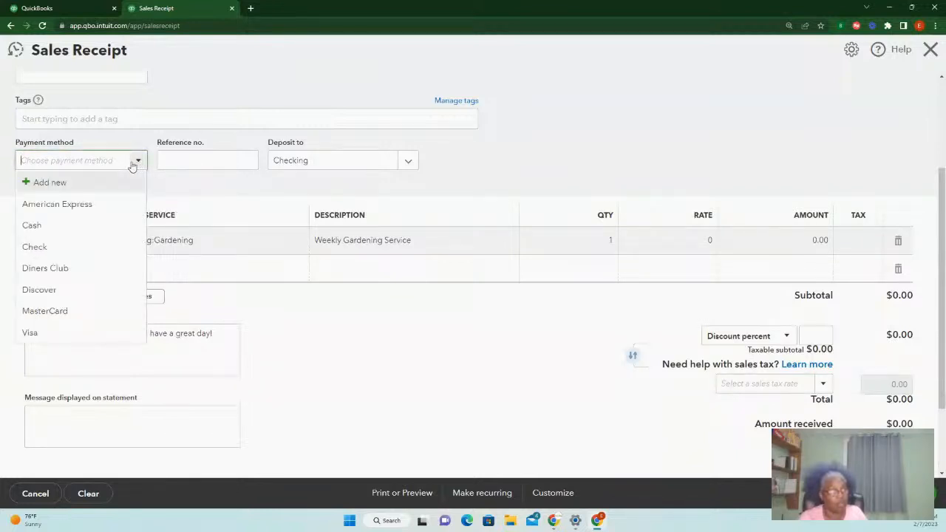
Switch the payment method through Visa, American Express, MasterCard and Diners Club, and set it back to Visa
left_click(49, 333)
left_click(138, 160)
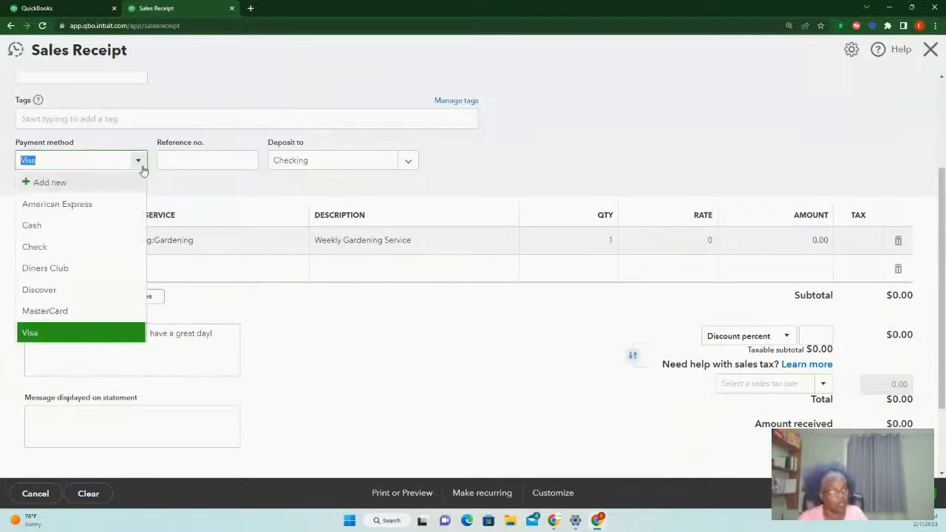
left_click(73, 205)
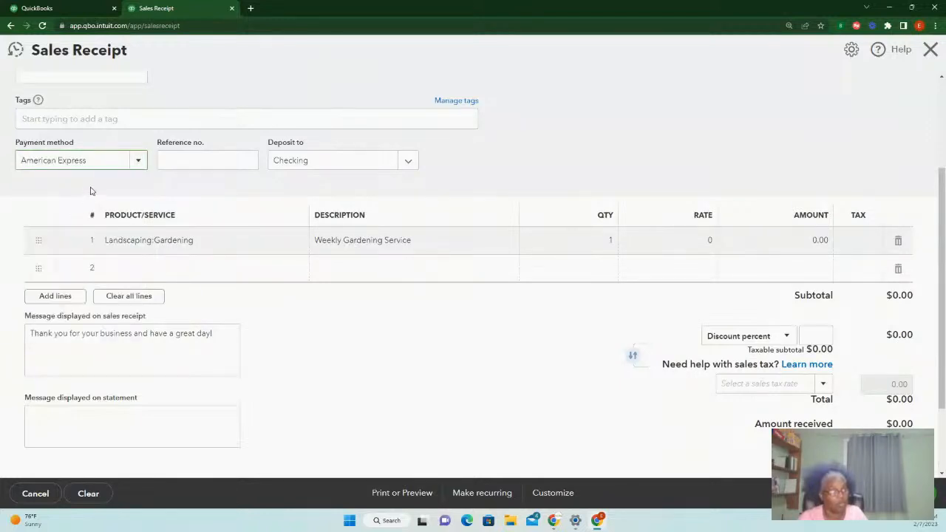
left_click(140, 161)
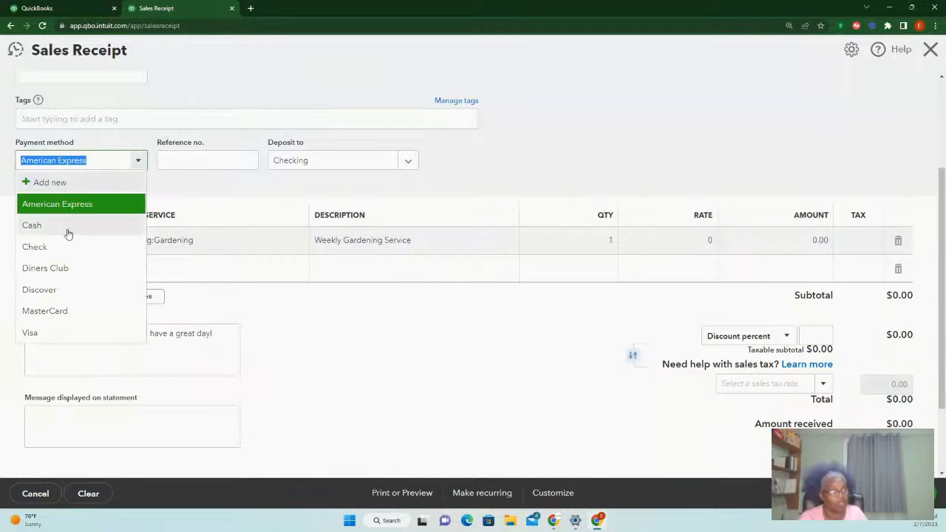
left_click(75, 311)
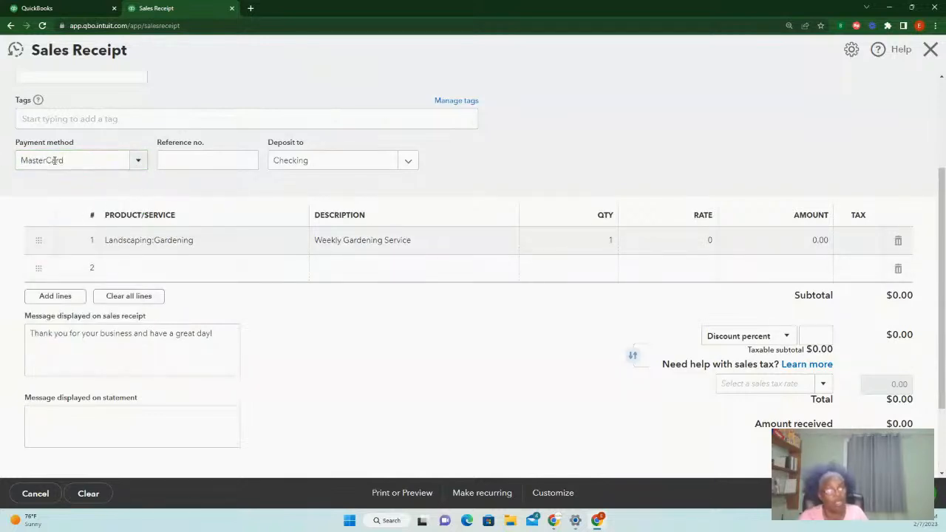
left_click(138, 161)
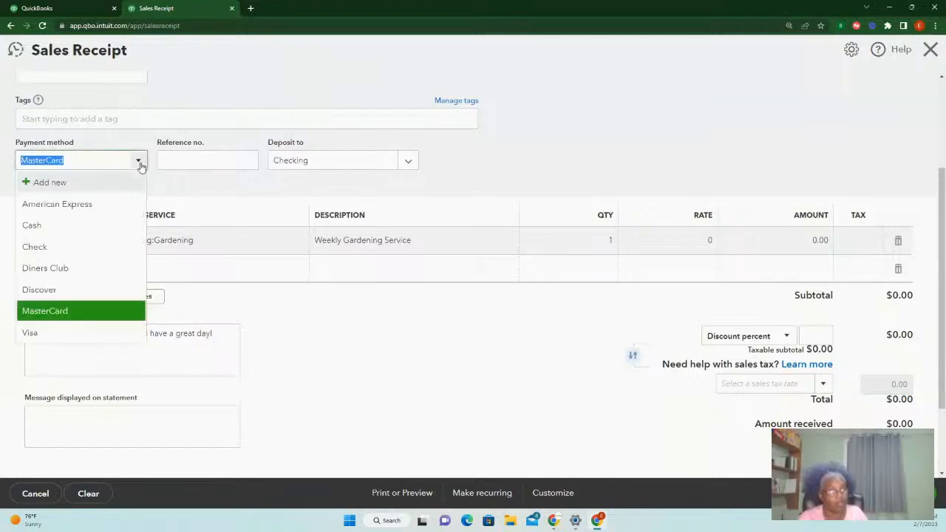
left_click(59, 270)
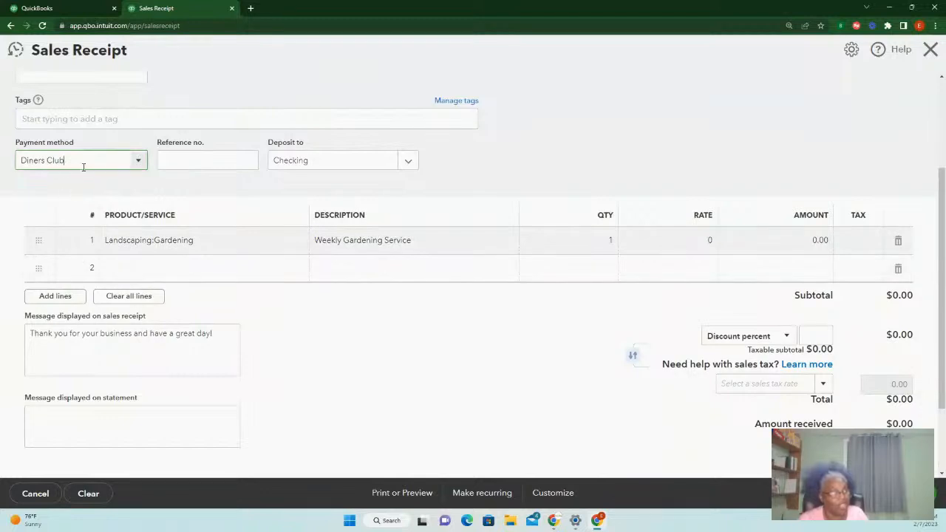
left_click(139, 161)
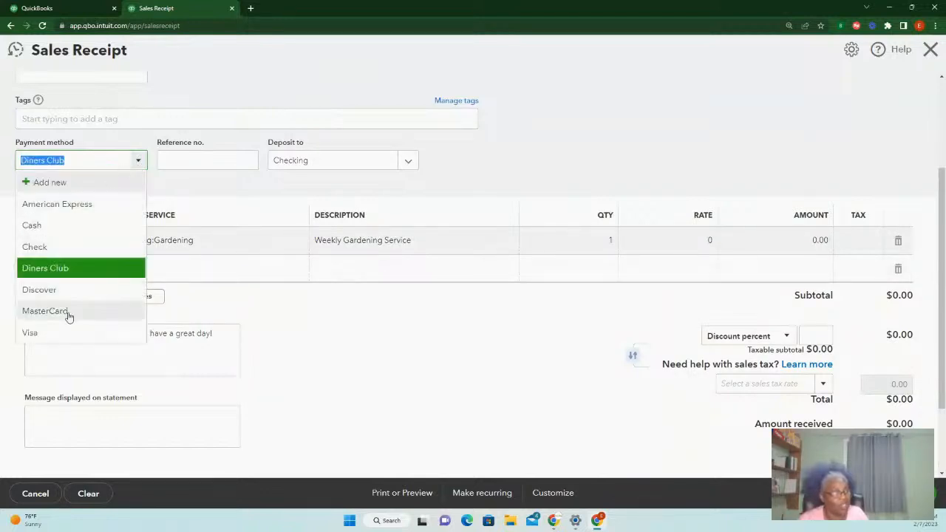
left_click(44, 333)
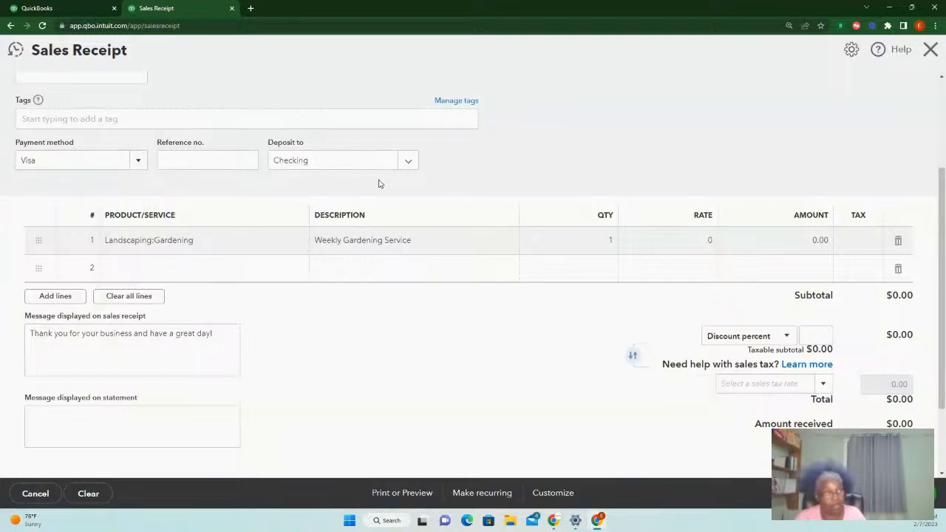
Change the sales receipt's customer to Dukes Basketball Camp
scroll(143, 127, "up", 2)
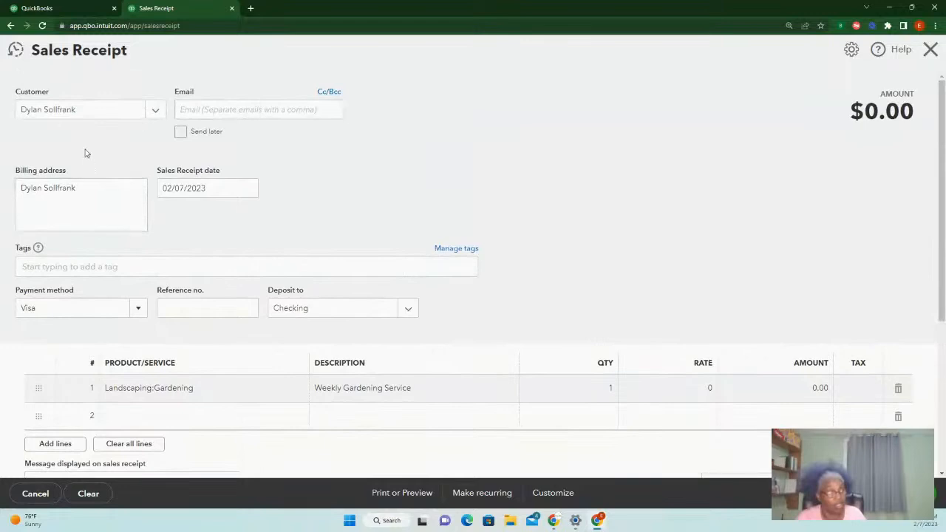
left_click(89, 113)
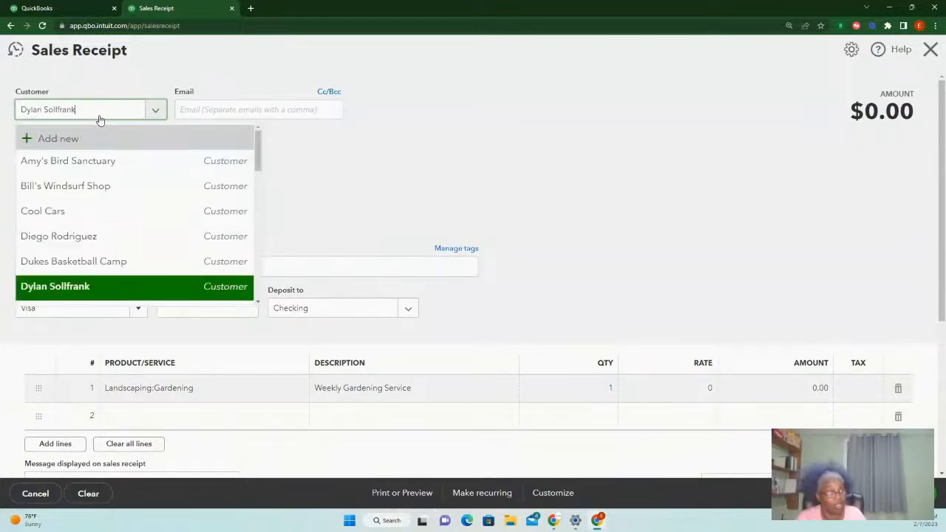
left_click(81, 260)
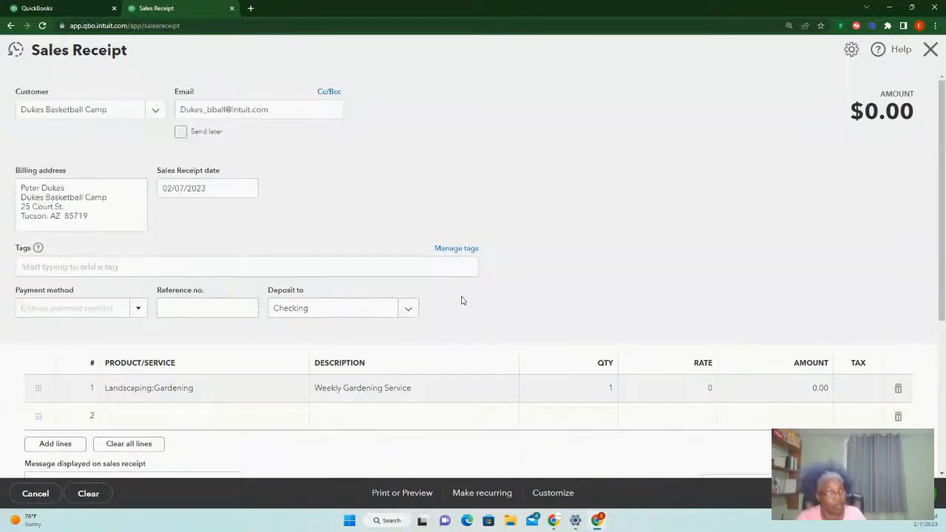
Set the payment method to MasterCard for the Dukes Basketball Camp receipt and save the sales receipt
left_click(136, 310)
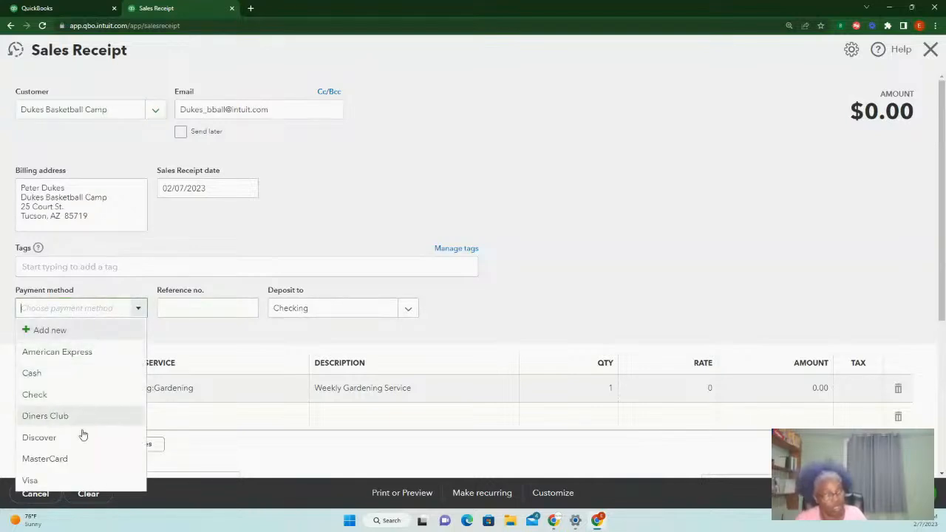
left_click(70, 459)
left_click(516, 305)
scroll(655, 323, "down", 3)
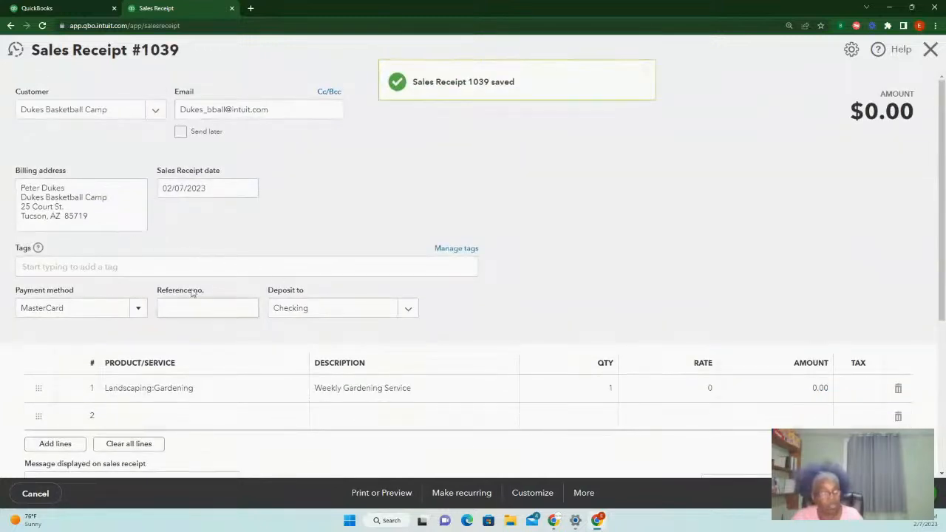
Try American Express and MasterCard as the sales receipt's payment method and look through the accounts available for the deposit
left_click(137, 308)
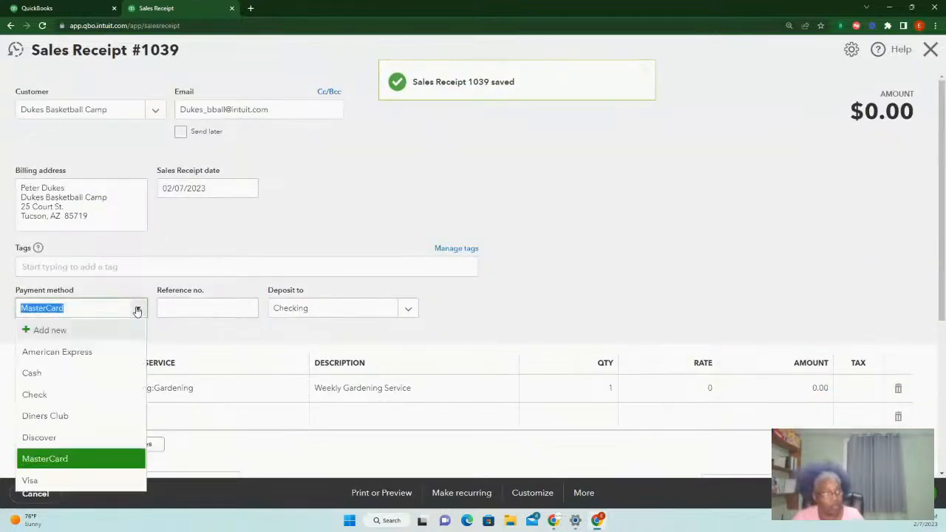
left_click(68, 353)
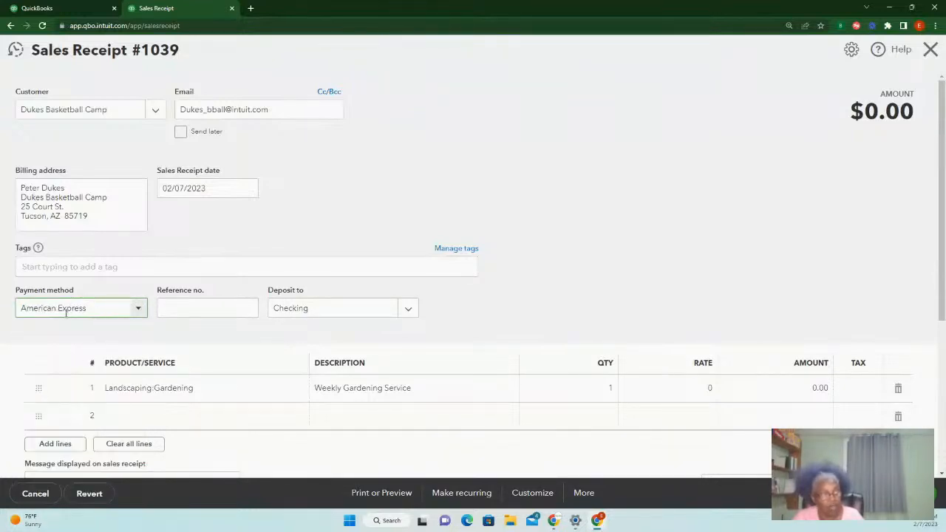
scroll(144, 318, "down", 2)
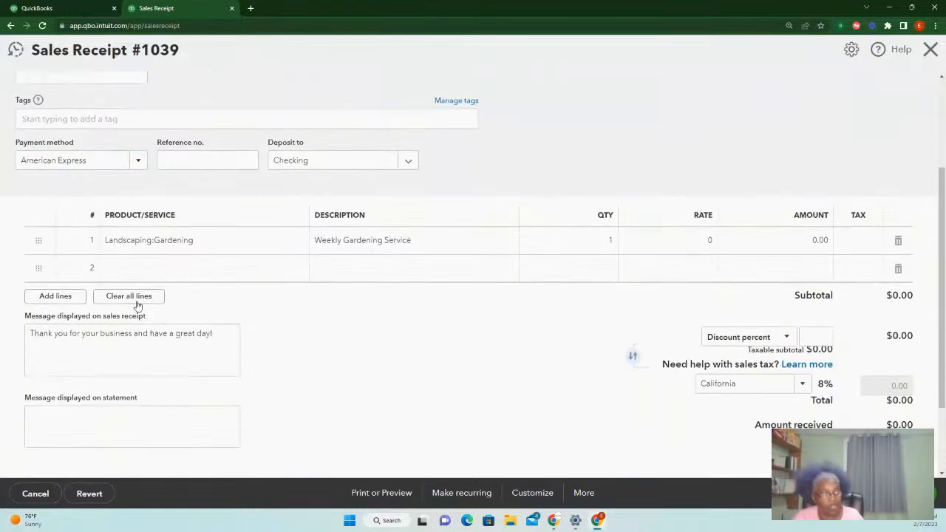
left_click(247, 158)
left_click(409, 161)
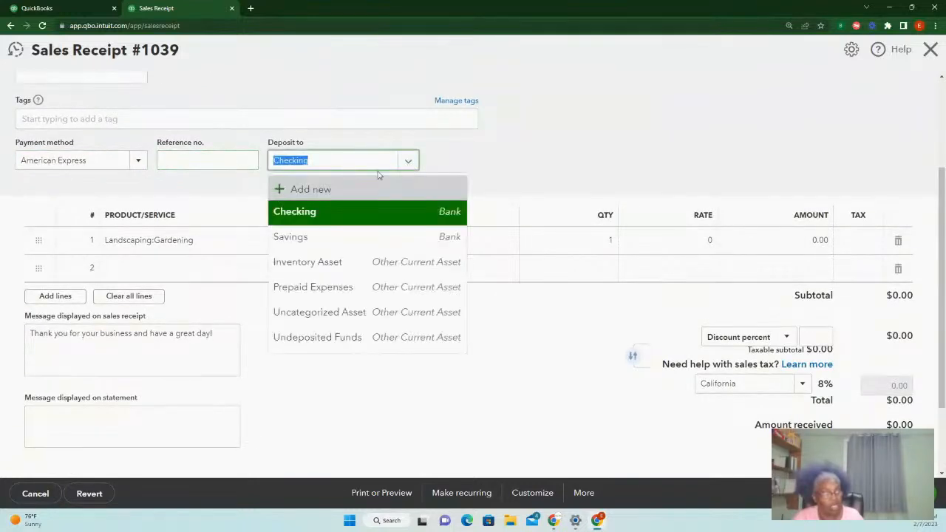
left_click(333, 160)
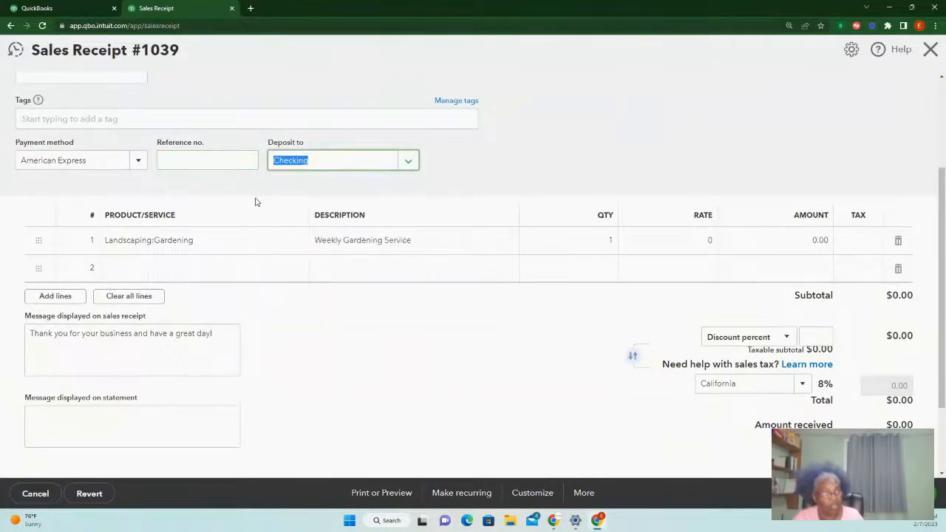
left_click(138, 160)
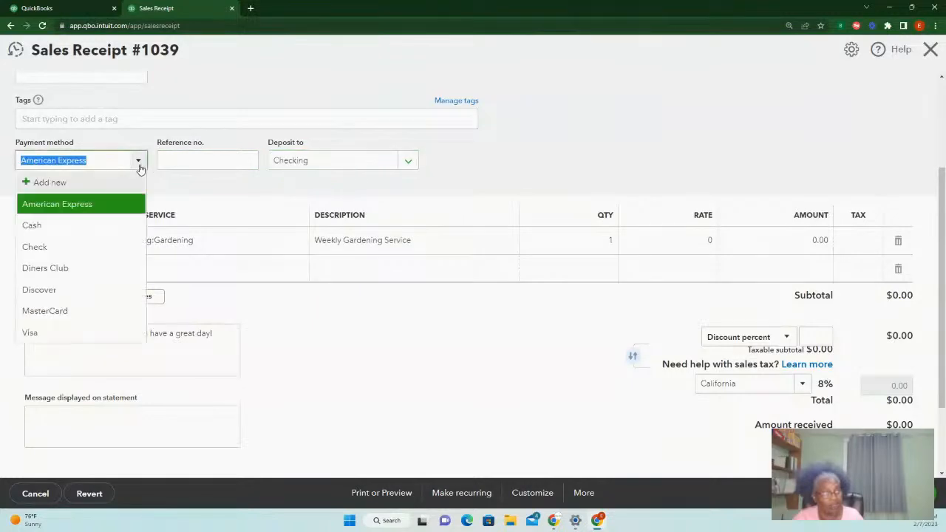
left_click(62, 313)
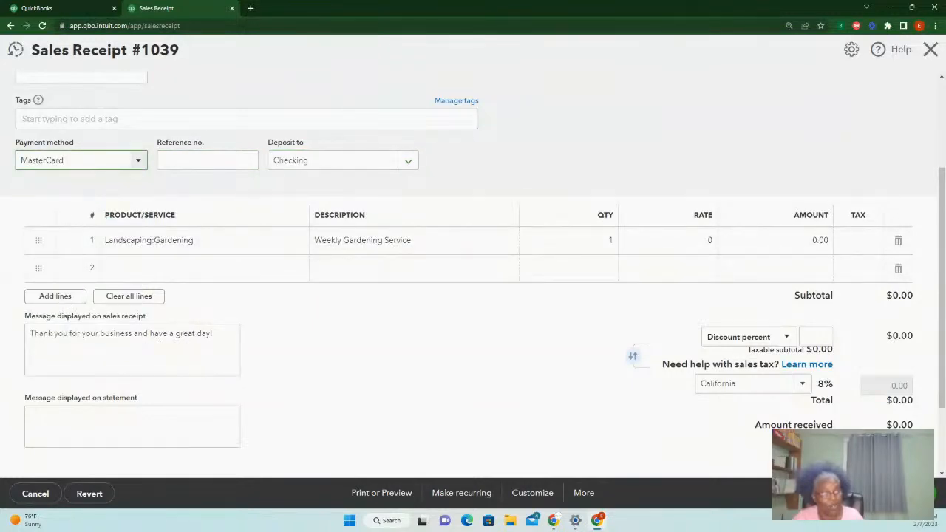
Set the Dukes Basketball Camp receipt's payment method to Visa, save the receipt and close it
left_click(138, 161)
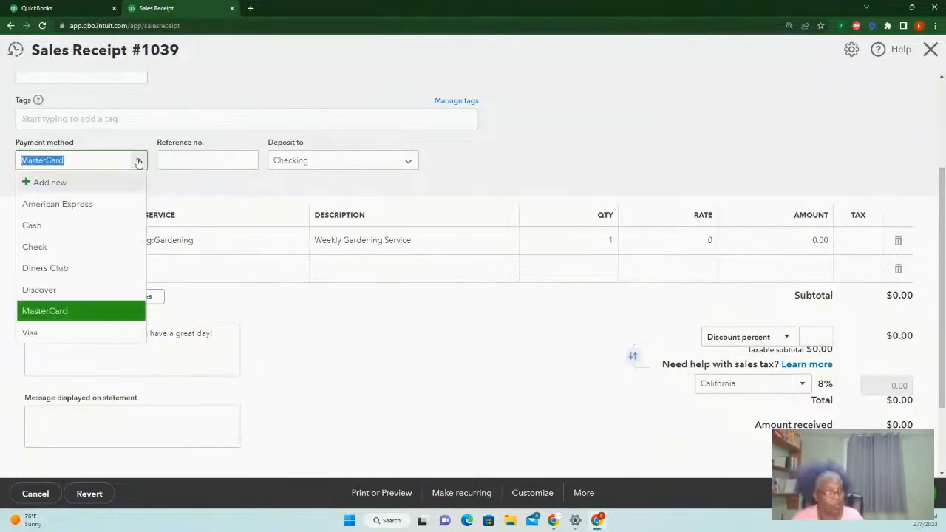
left_click(44, 332)
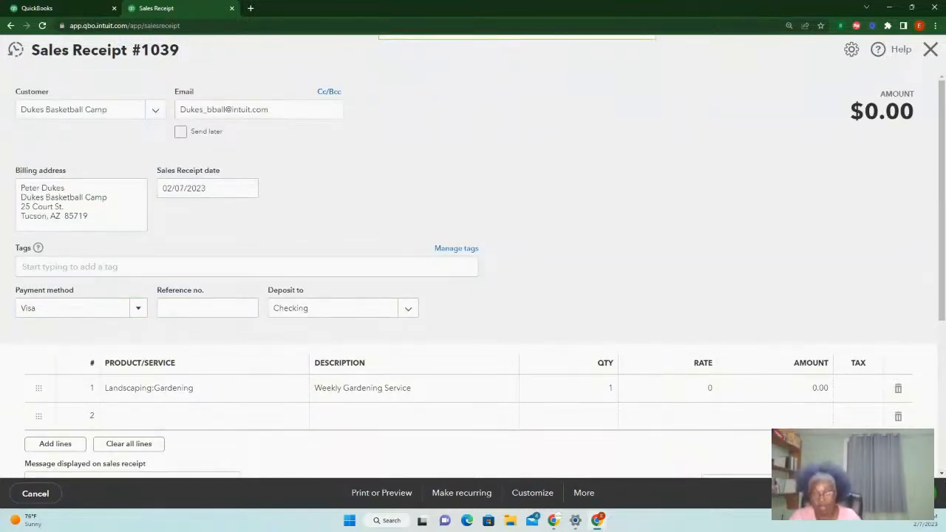
left_click(881, 493)
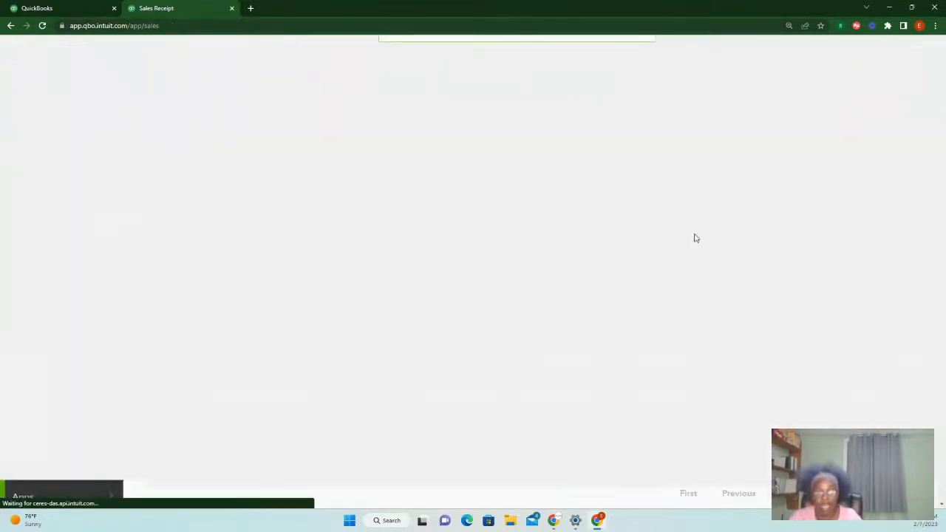
Review the most recent transactions in the all sales list, including the Dukes Basketball Camp sales receipt and the Cool Cars entries
scroll(513, 356, "down", 3)
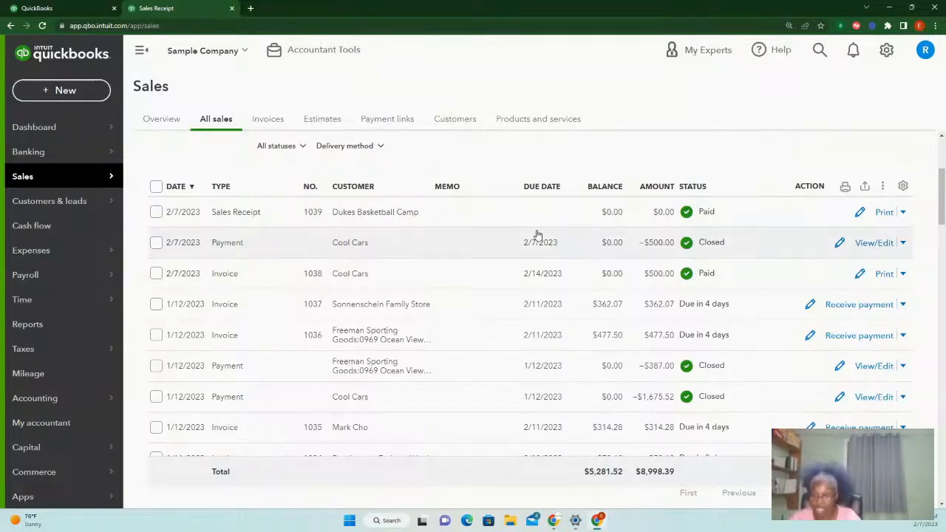
scroll(395, 211, "up", 3)
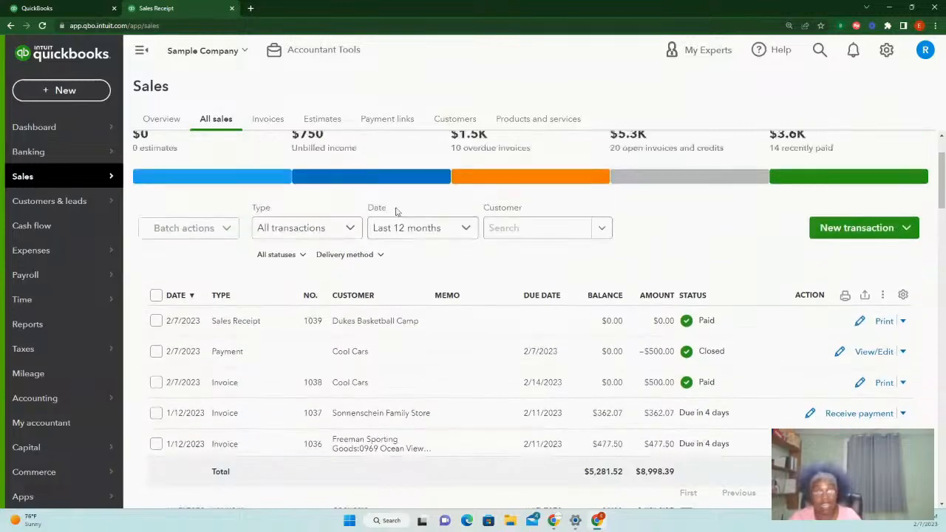
scroll(401, 268, "down", 2)
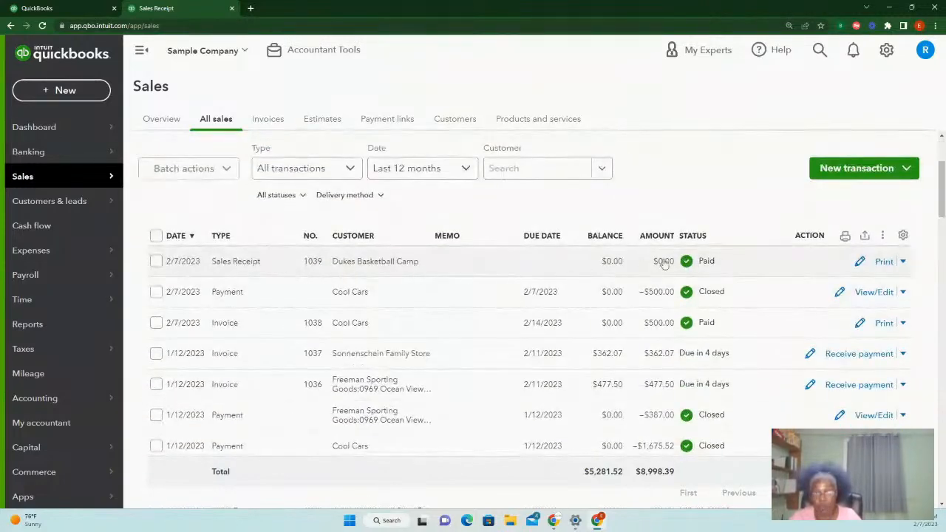